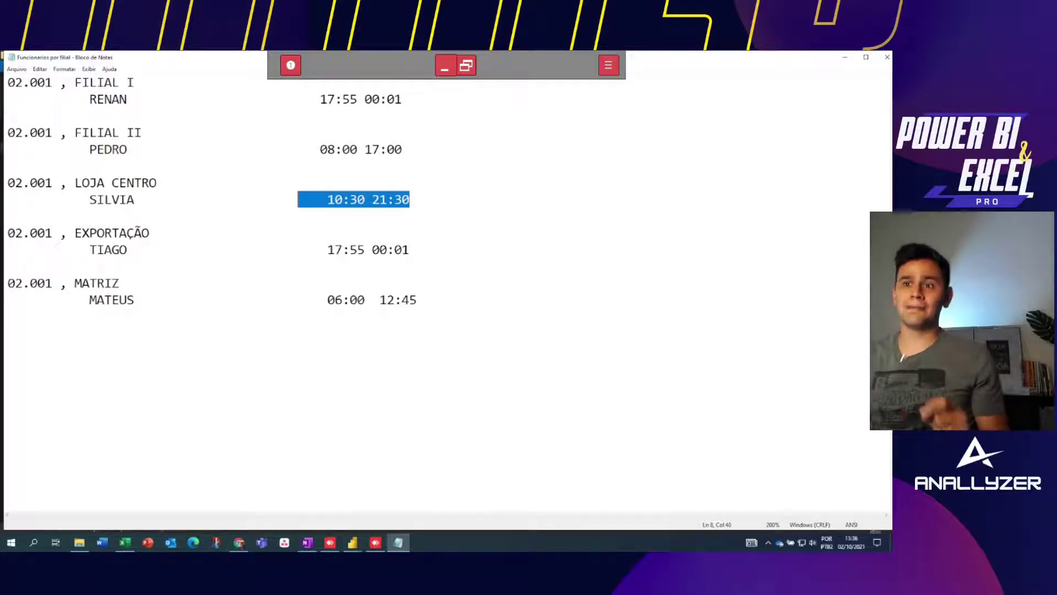
- Examine how the text file arranges each branch line, the employee name beneath it and the start and end times
drag(8, 83, 8, 317)
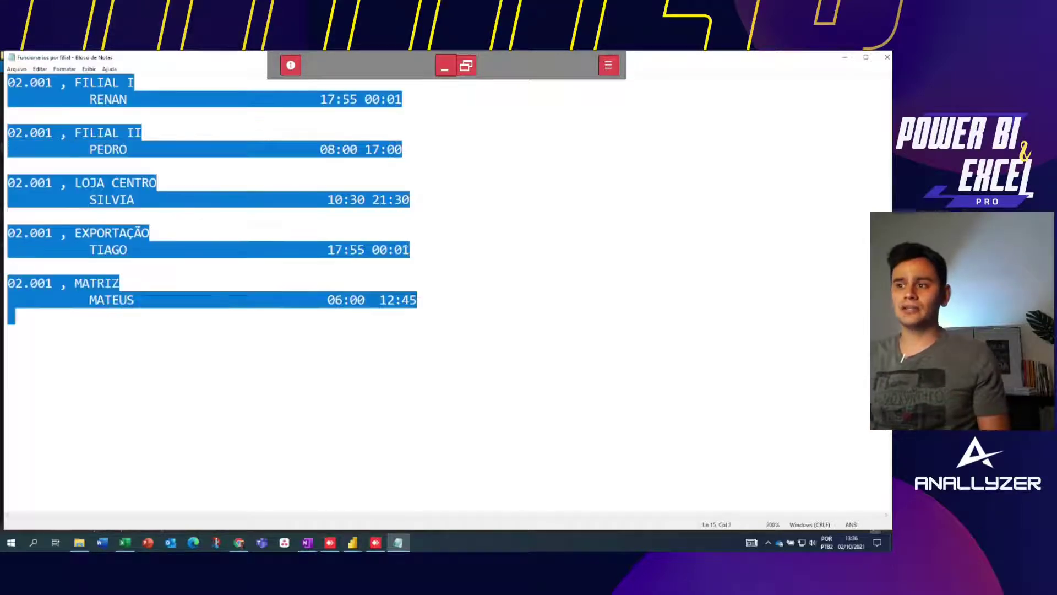
click(142, 132)
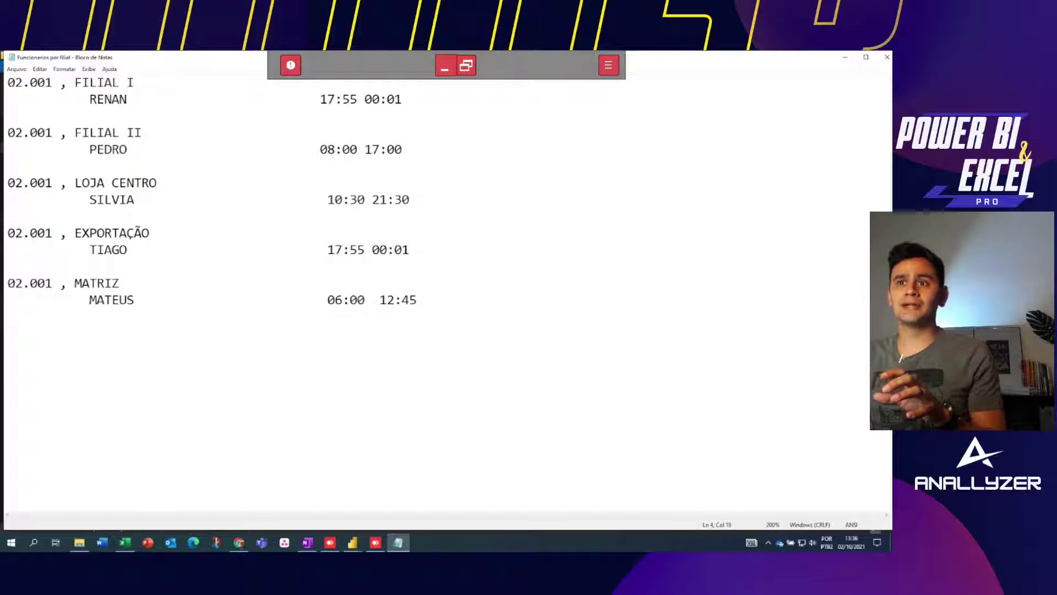
drag(8, 83, 133, 82)
double_click(108, 99)
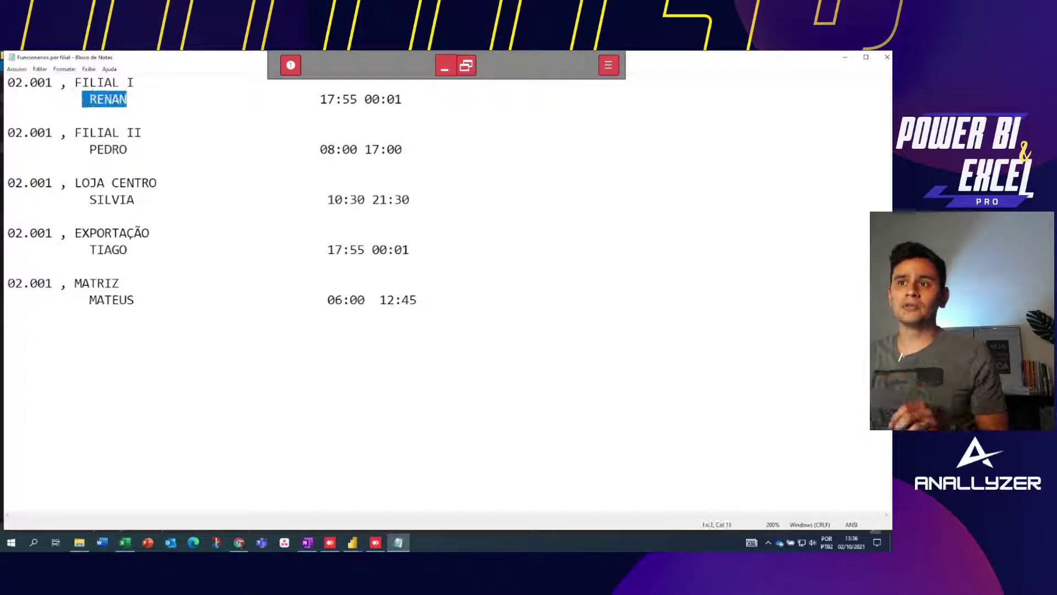
drag(320, 99, 402, 99)
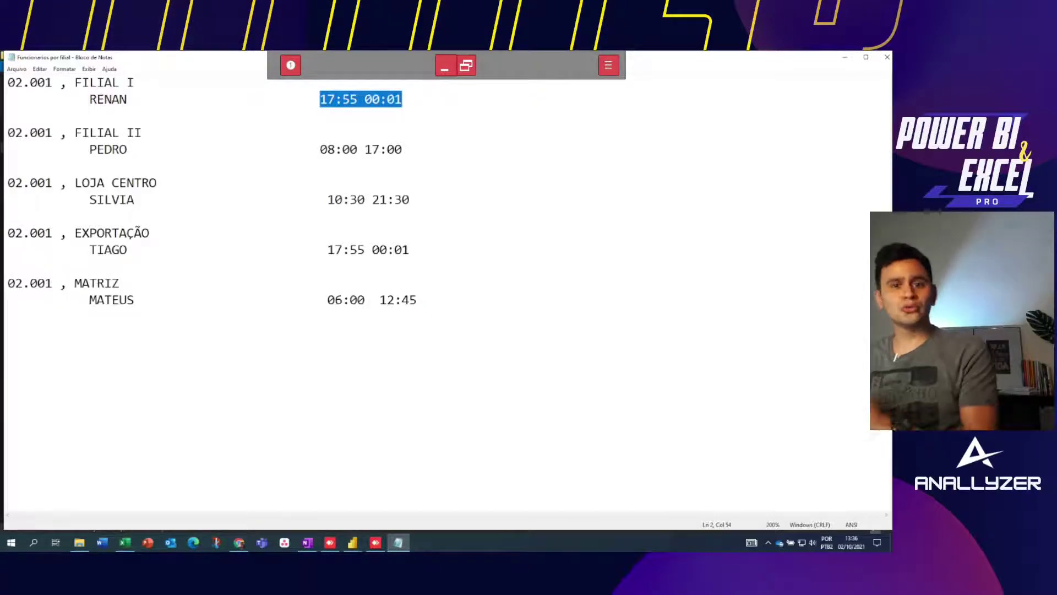
click(8, 165)
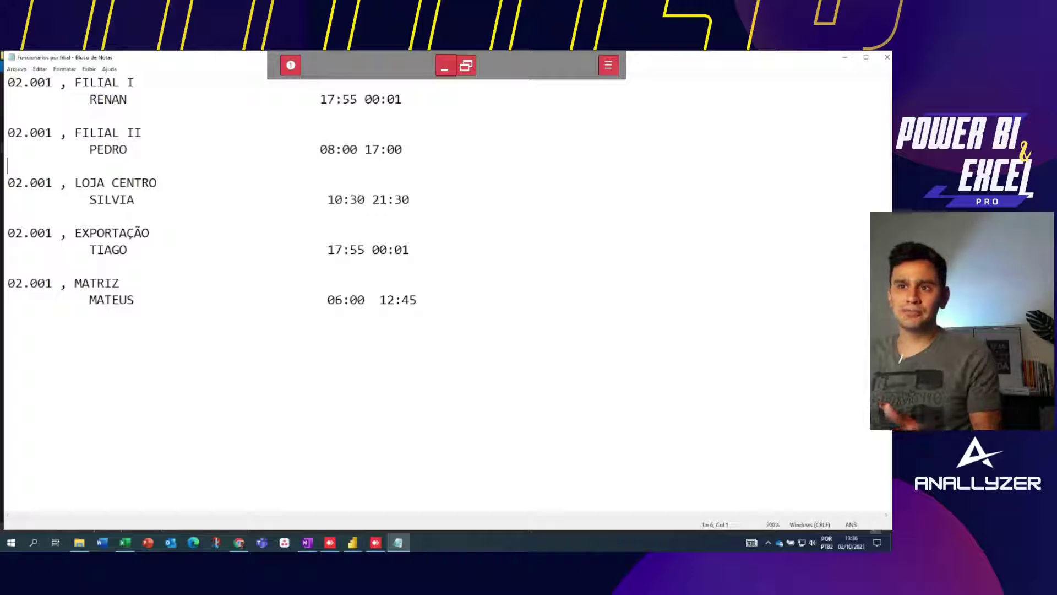
key(ctrl+a)
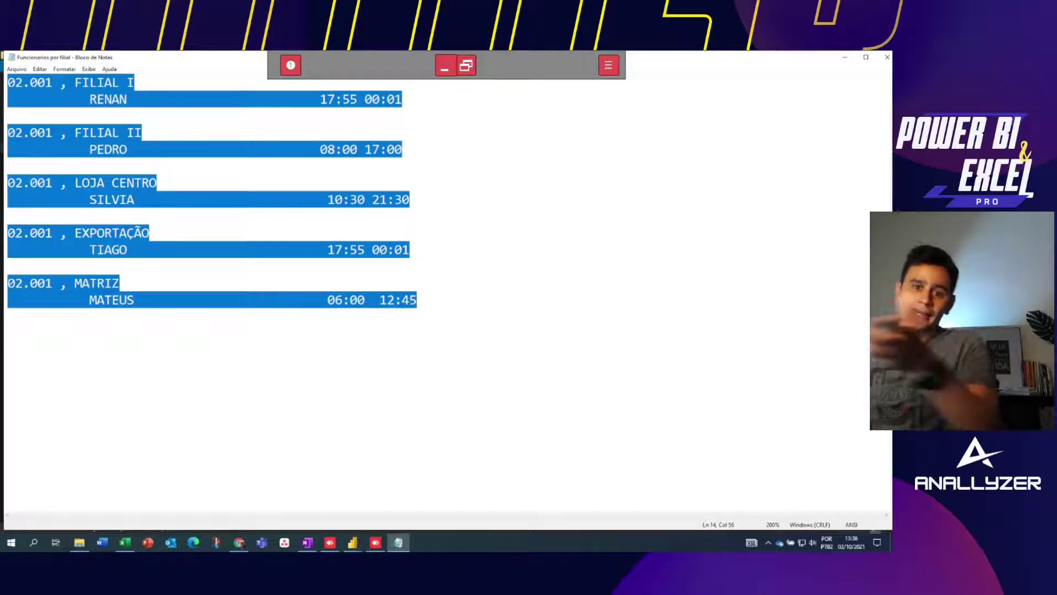
click(155, 150)
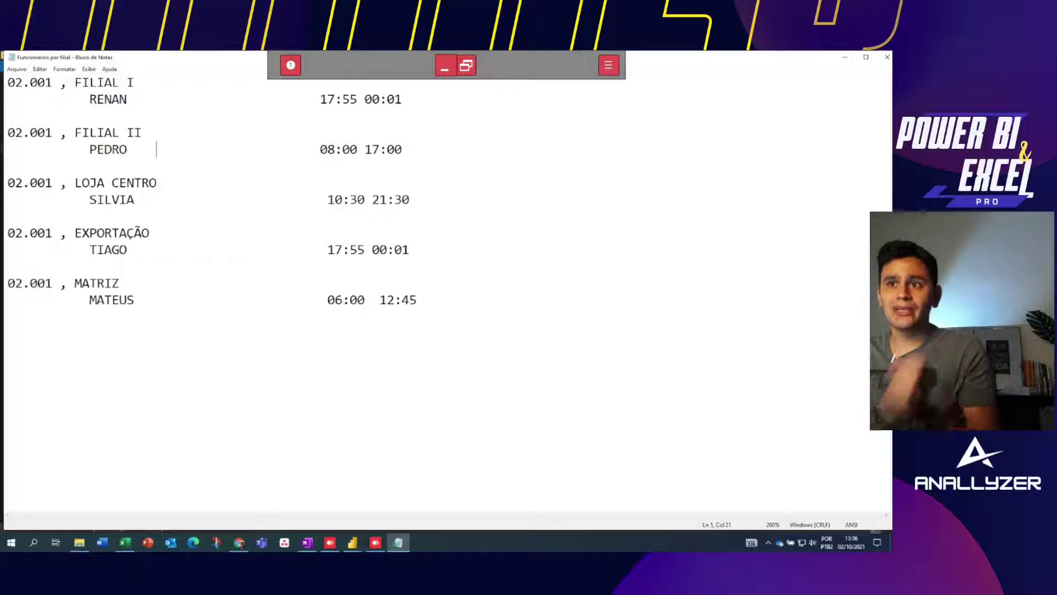
drag(8, 82, 135, 300)
drag(111, 99, 89, 99)
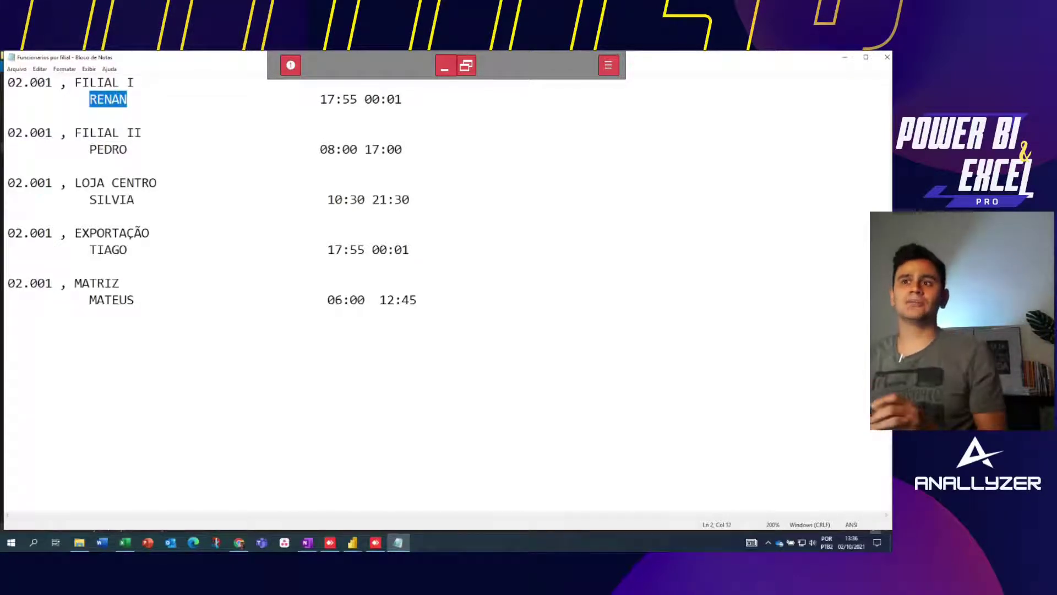
drag(134, 83, 7, 82)
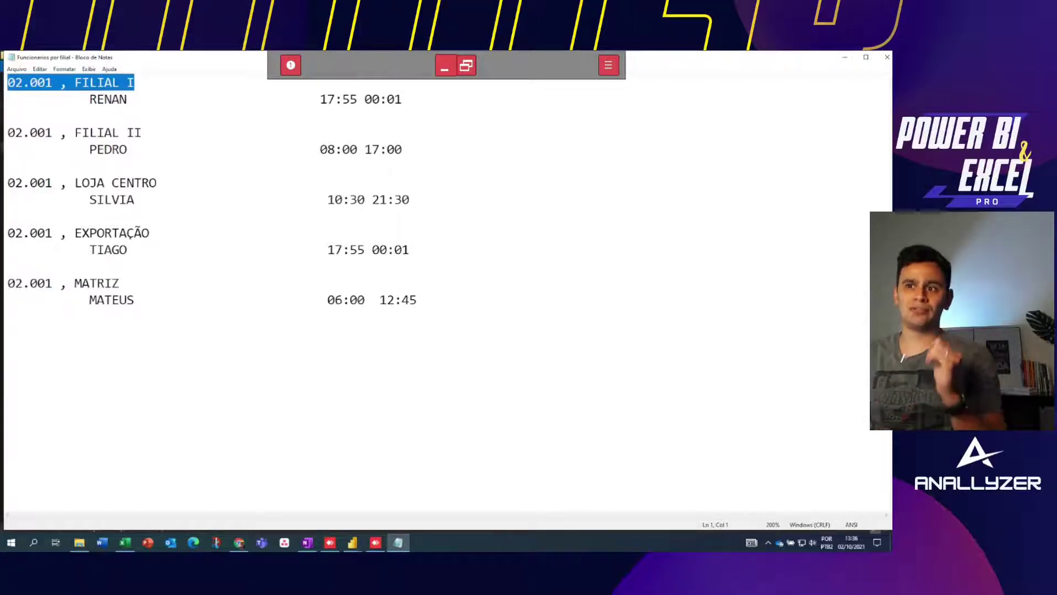
drag(149, 99, 82, 99)
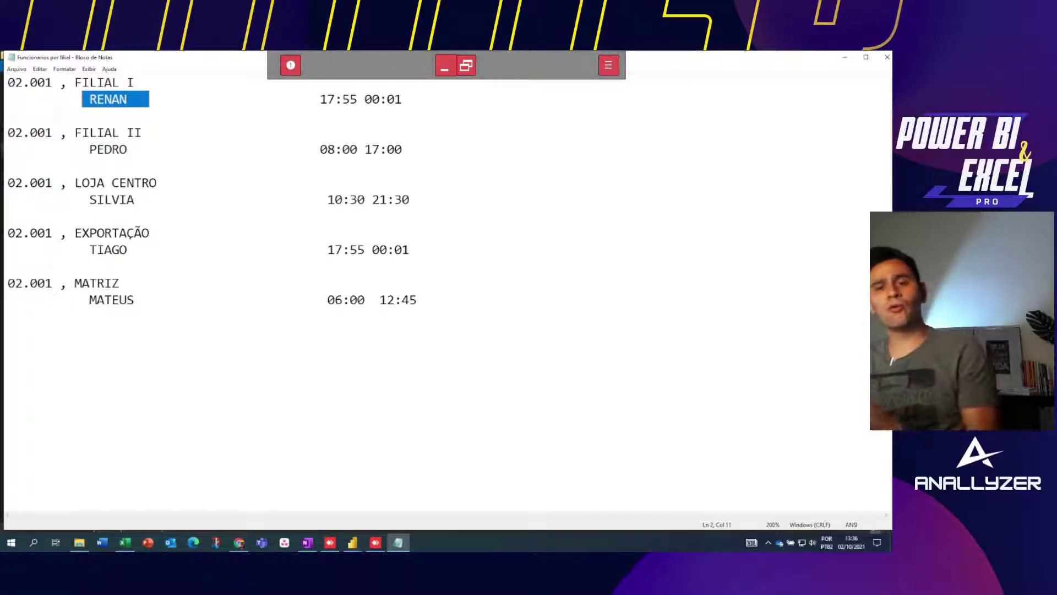
drag(320, 99, 402, 99)
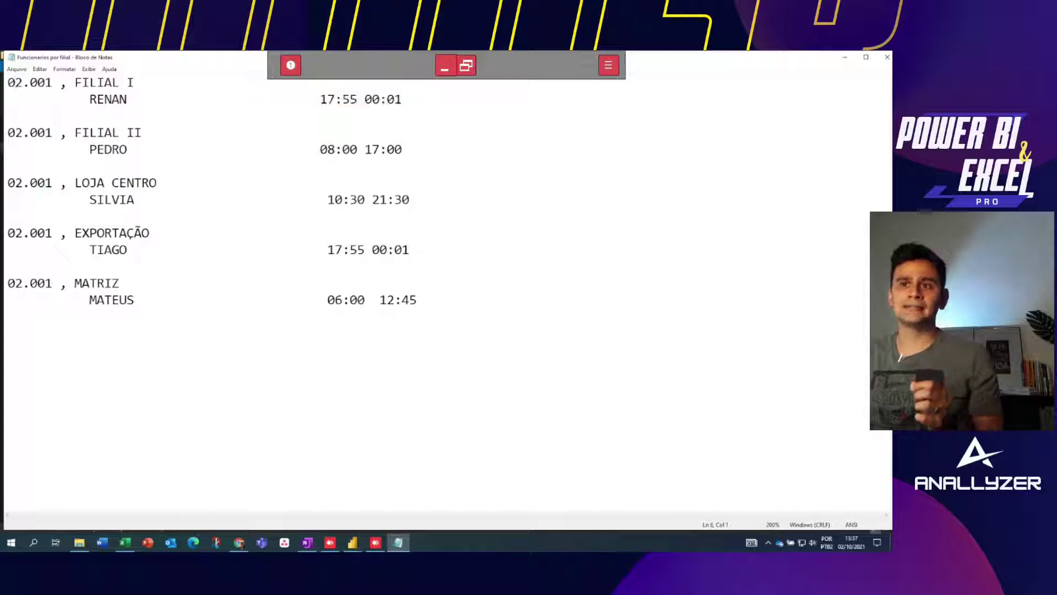
drag(8, 83, 121, 283)
click(148, 299)
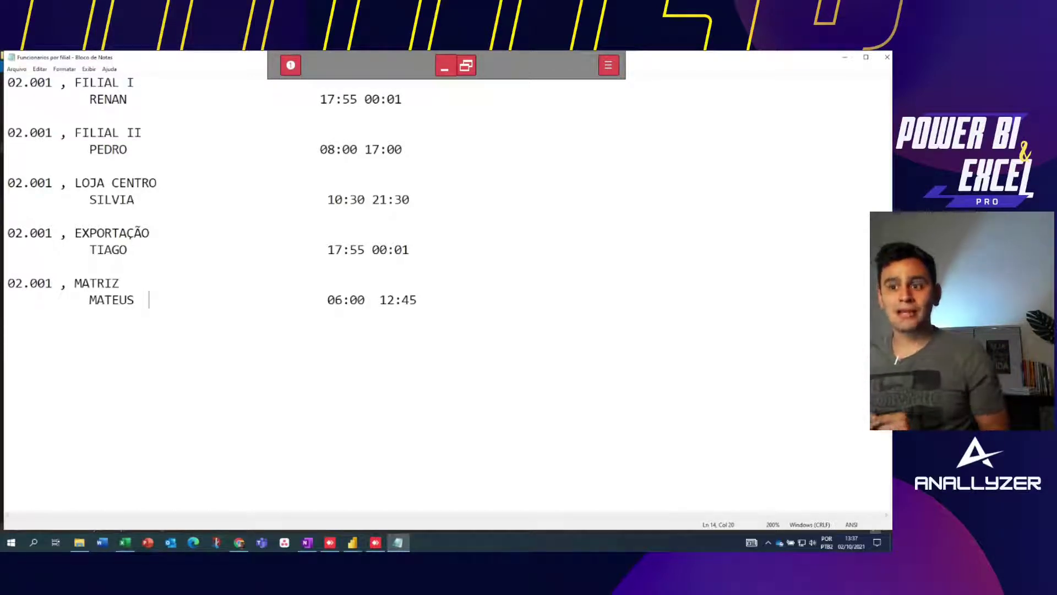
- Switch to the Power Query Editor and create a new Text/CSV query from the file "Funcionarios por filial" in the ArquivosAula folder
key(alt+Tab)
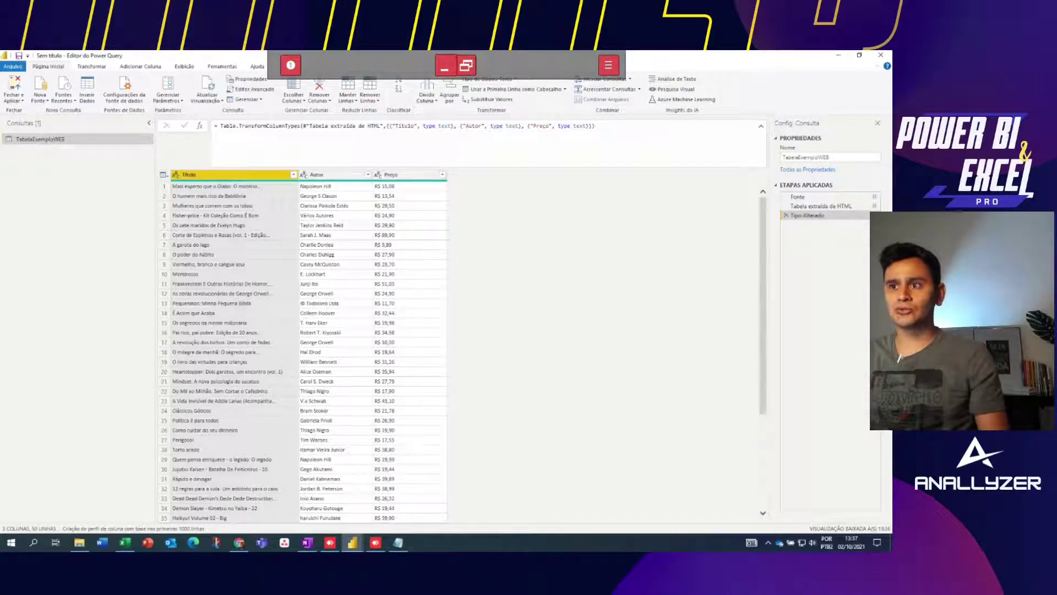
right_click(29, 181)
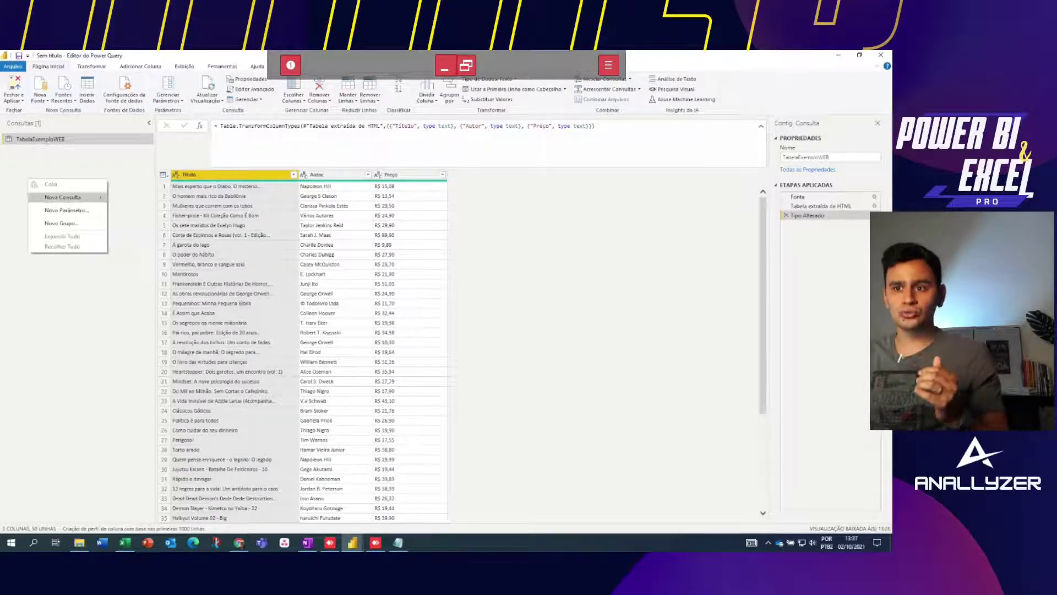
mouse_move(63, 197)
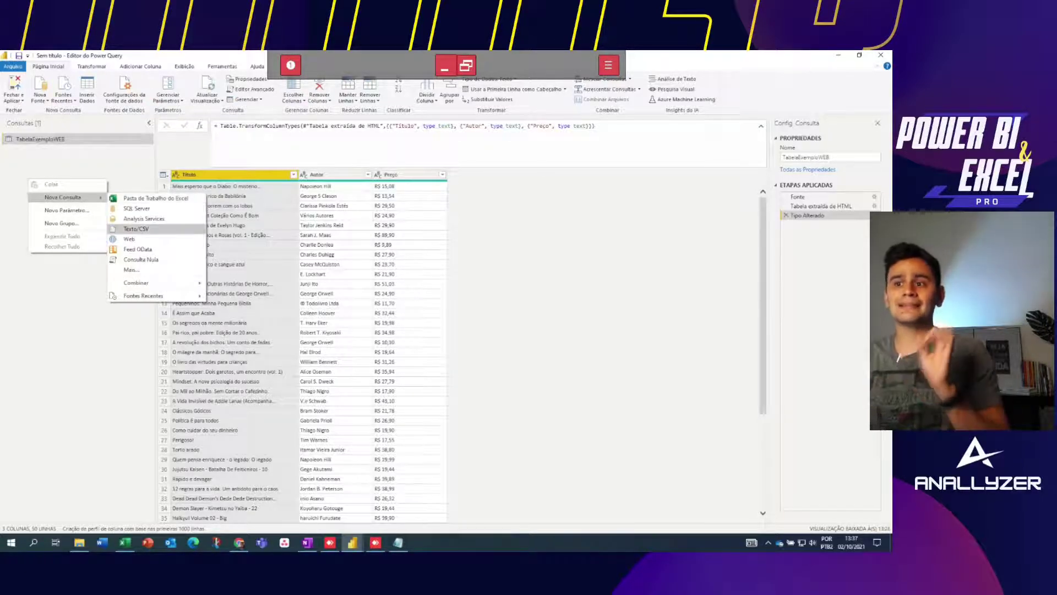
click(136, 228)
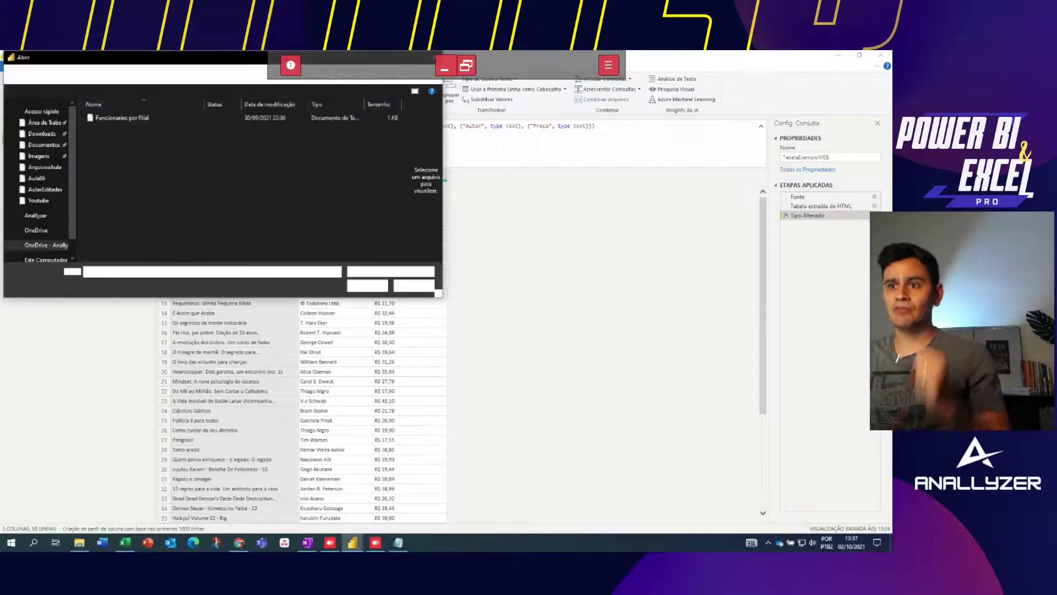
click(268, 203)
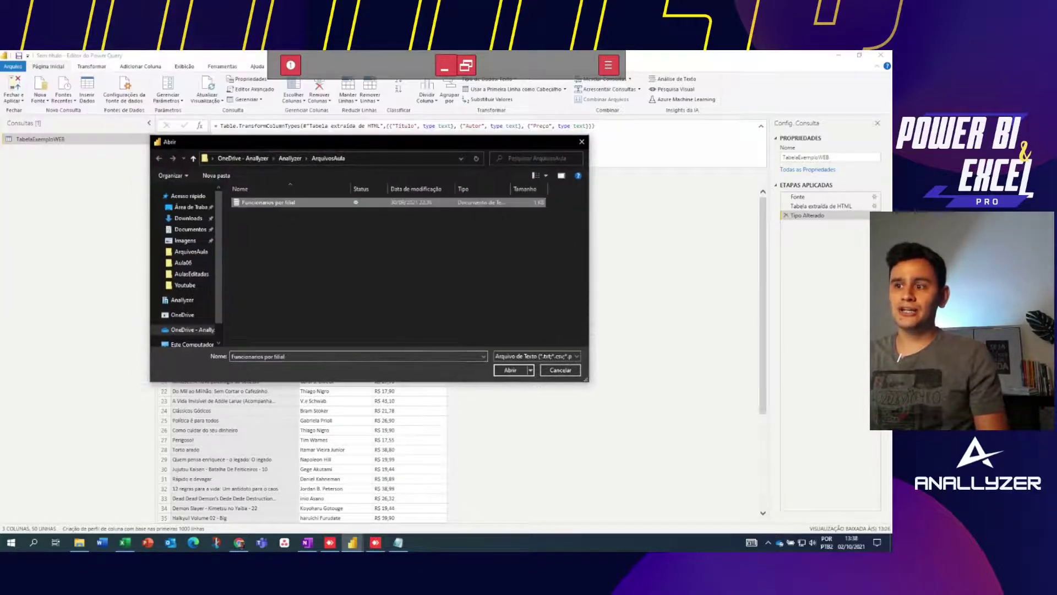
double_click(268, 202)
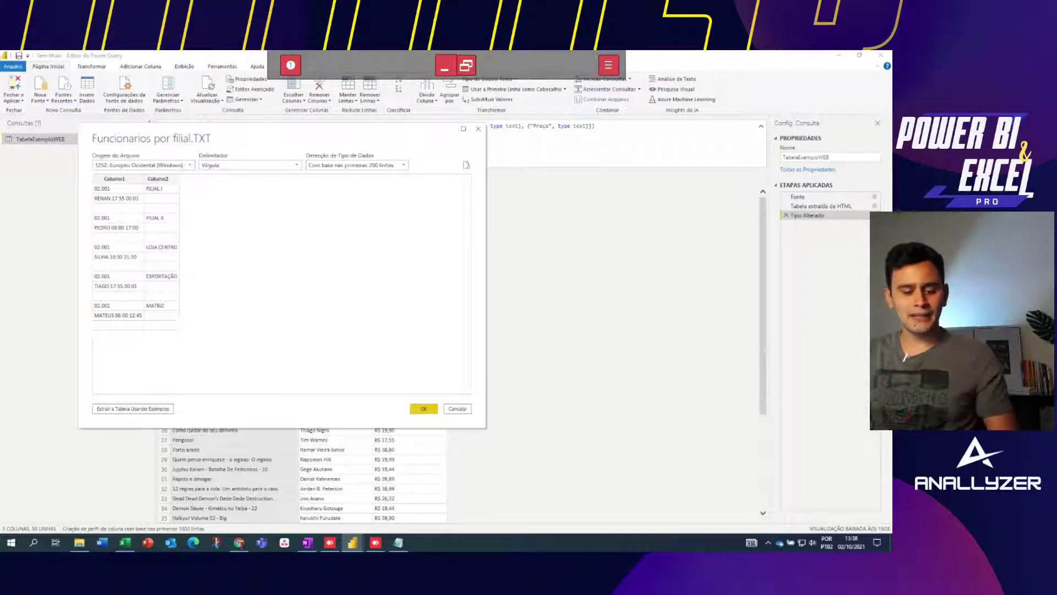
- Start extracting the table from the text file using examples and review the sample text
mouse_move(87, 393)
mouse_down()
mouse_move(102, 414)
mouse_move(181, 403)
mouse_move(93, 396)
mouse_up()
key(Escape)
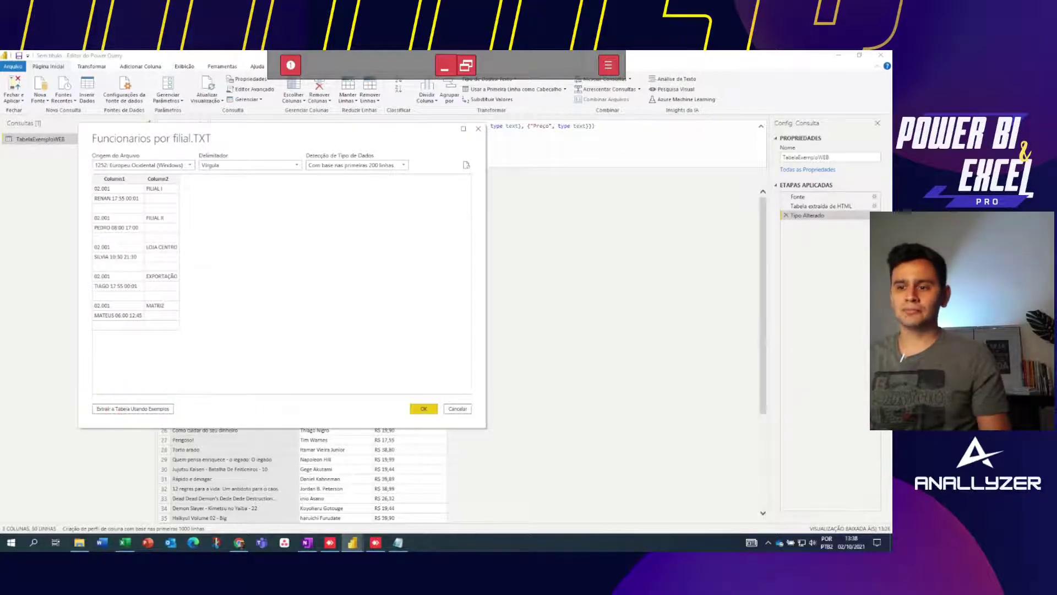
click(133, 409)
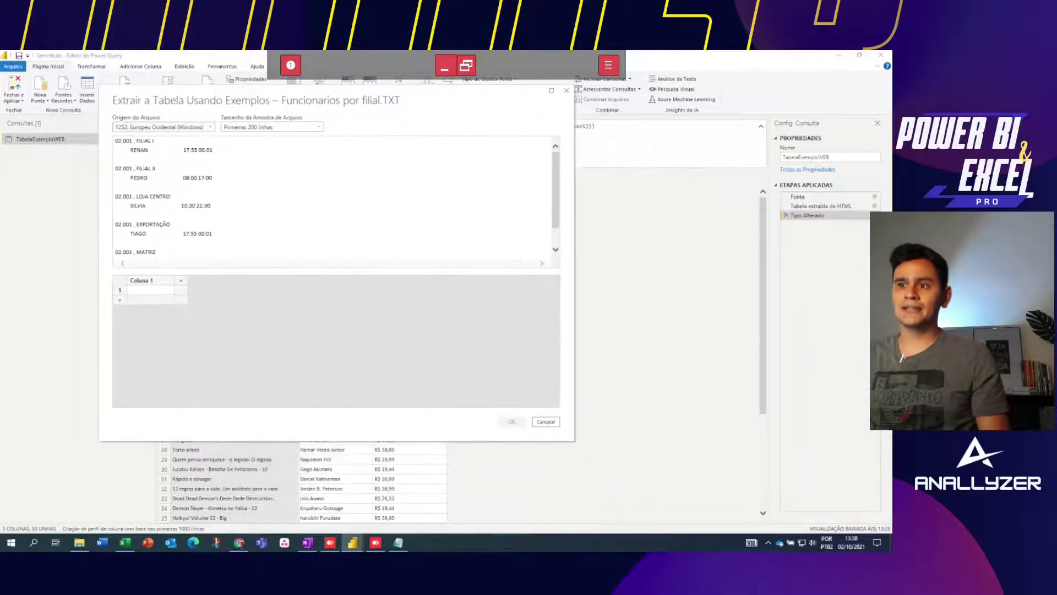
key(ctrl+a)
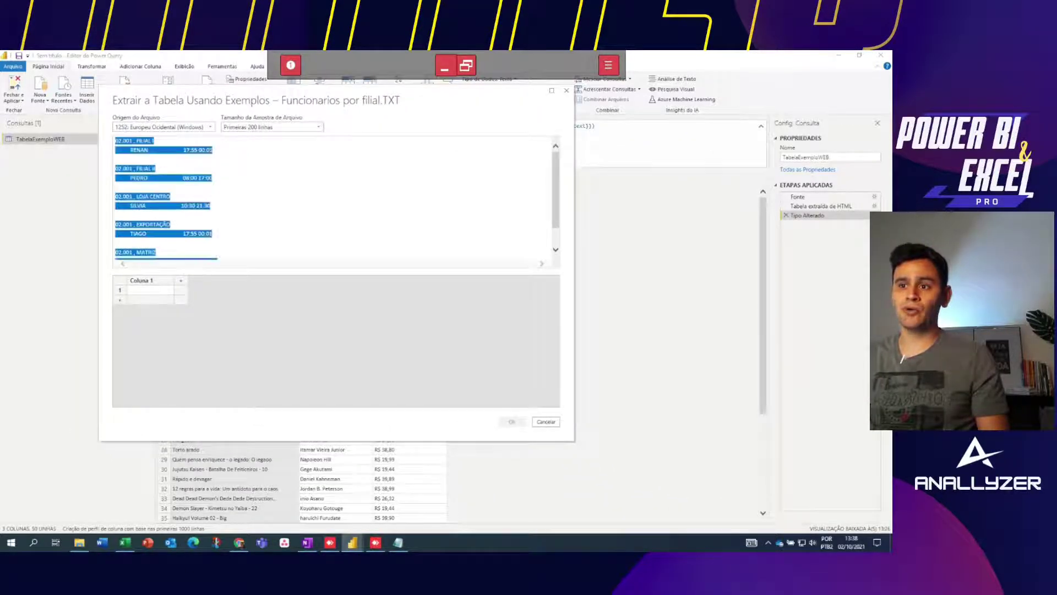
click(330, 202)
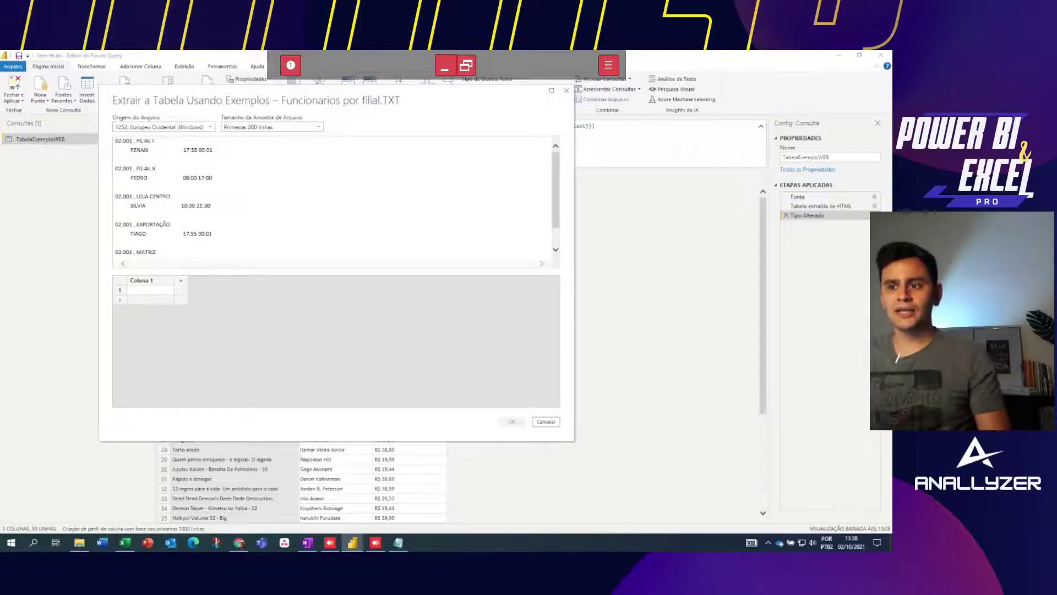
- Name the first column Filial, give "02.001 , FILIAL I" as its row 1 example, and review the suggested rows
double_click(140, 281)
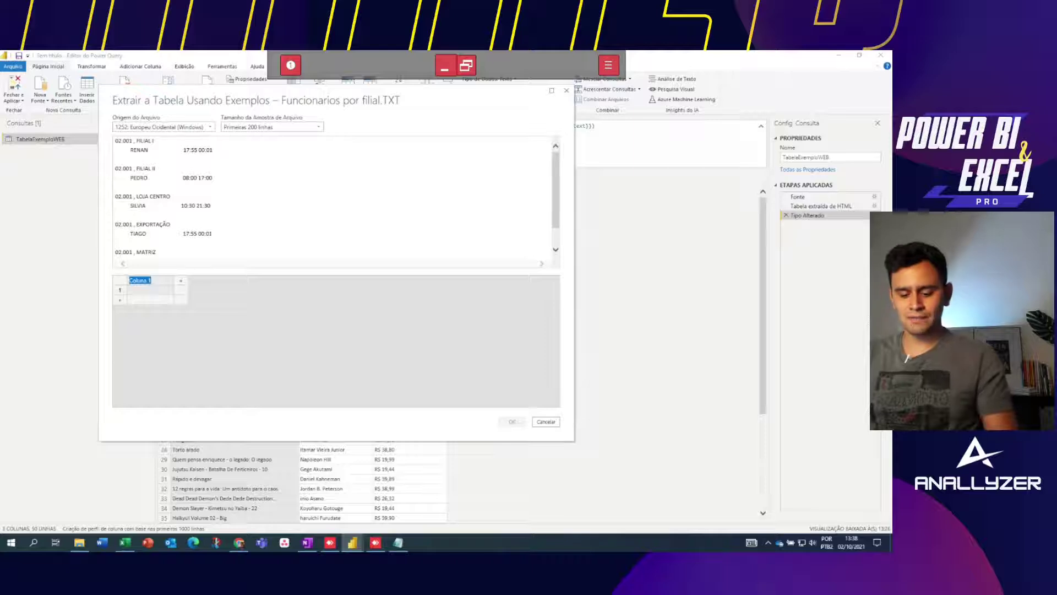
text(Filial)
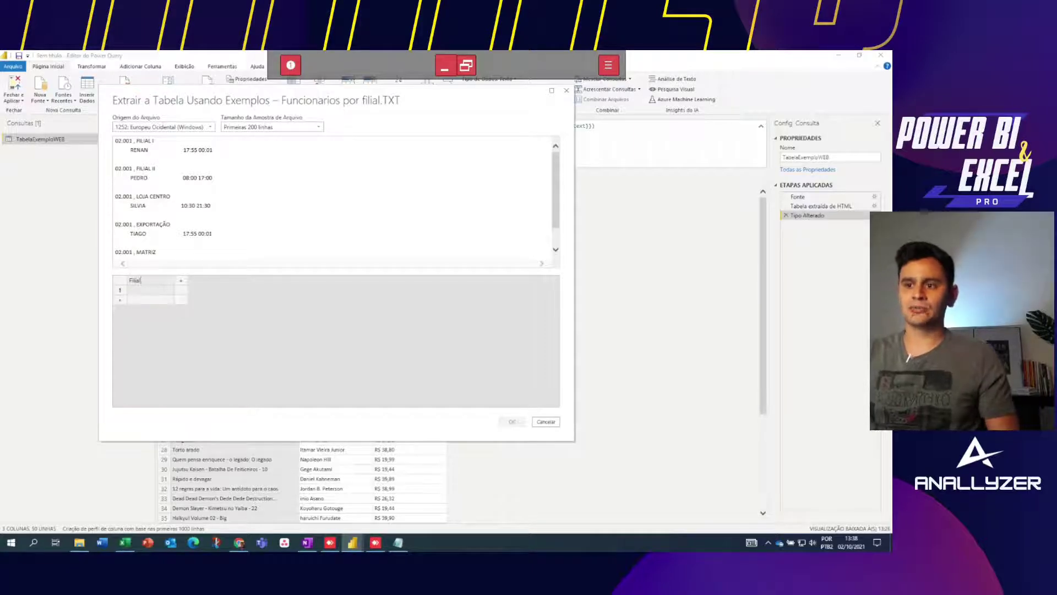
key(Return)
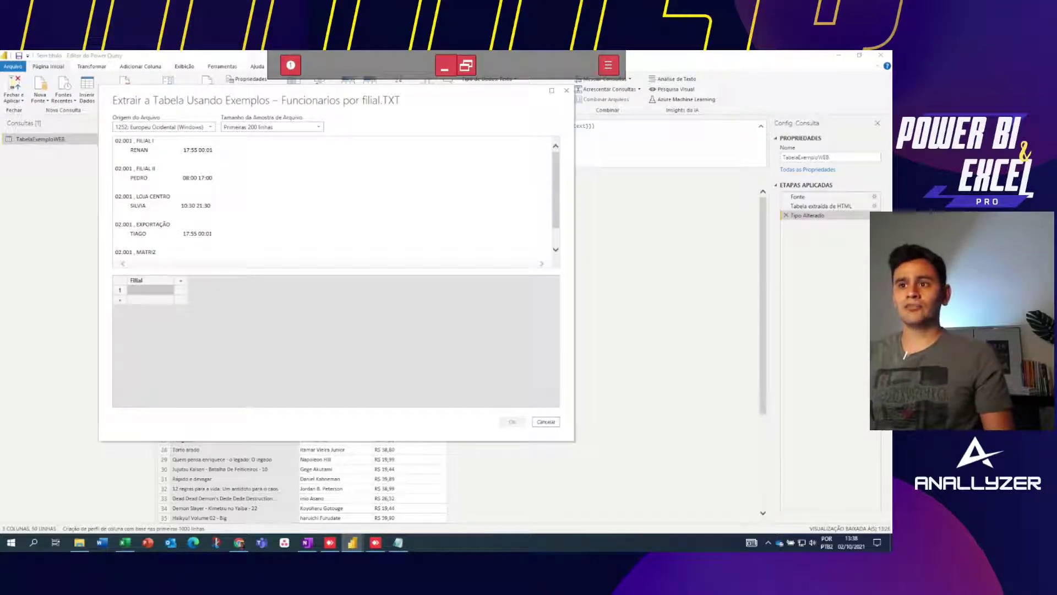
text(02)
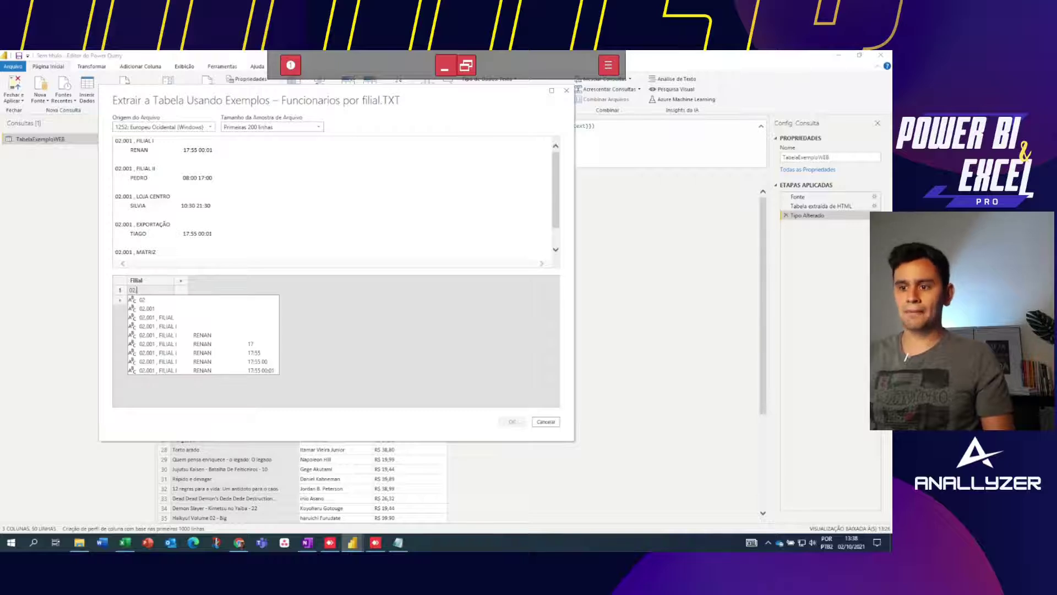
text(.)
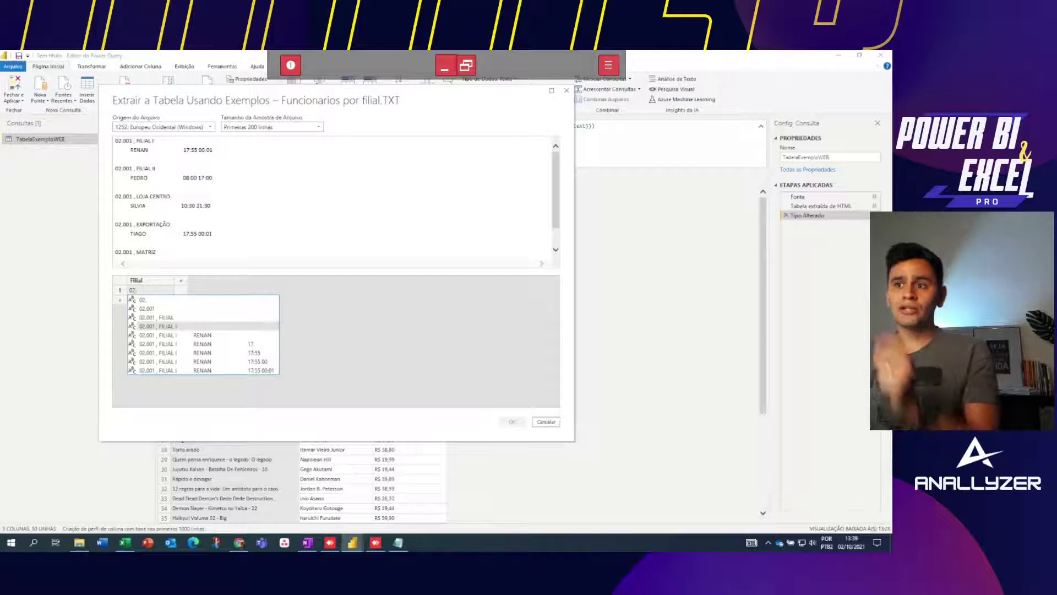
click(157, 326)
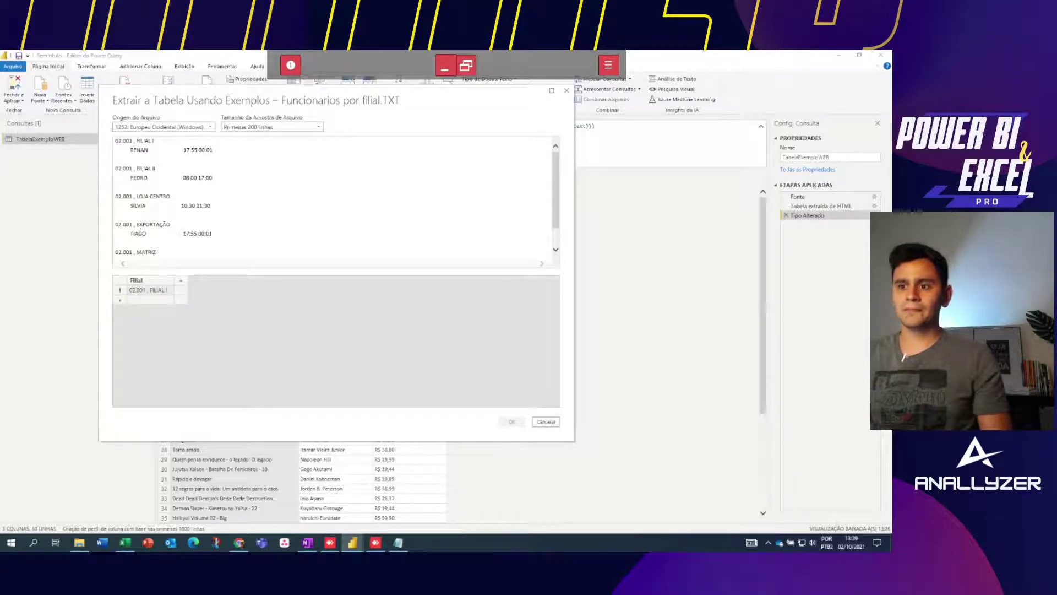
key(Return)
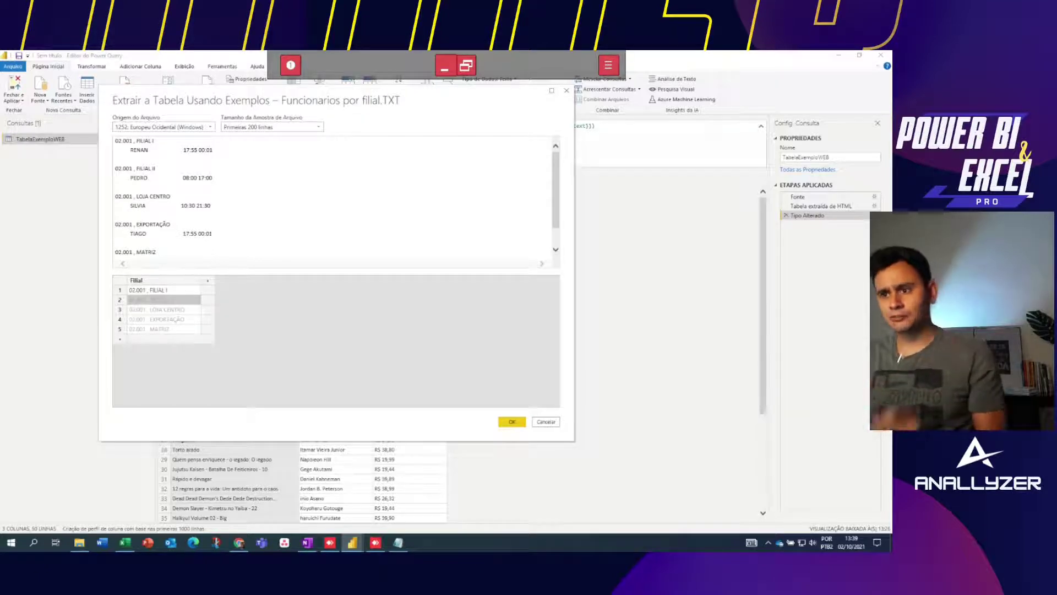
key(Up)
key(Down)
key(Down)
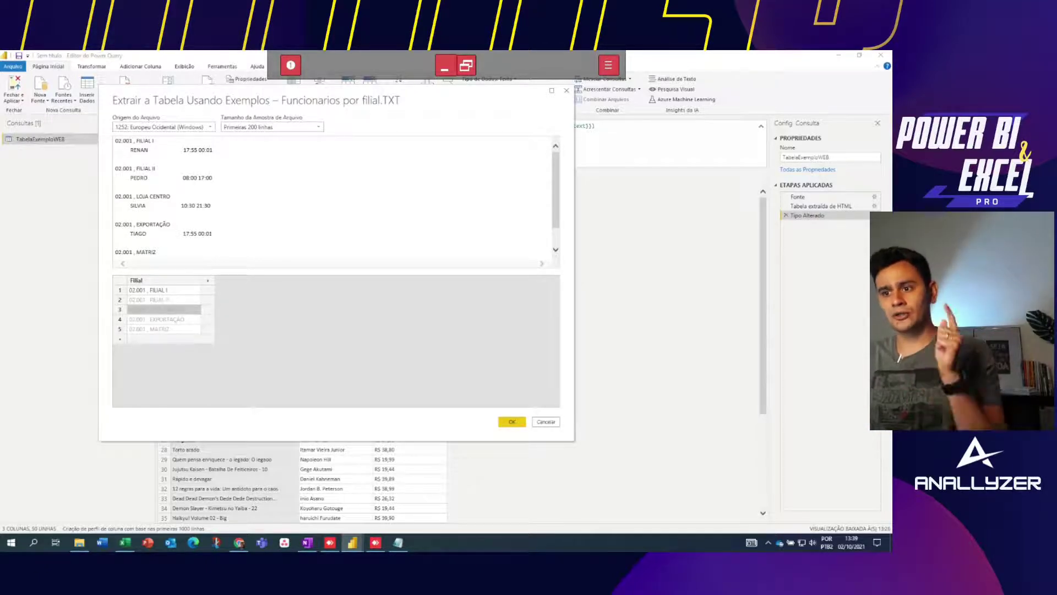
key(Down)
key(Down)
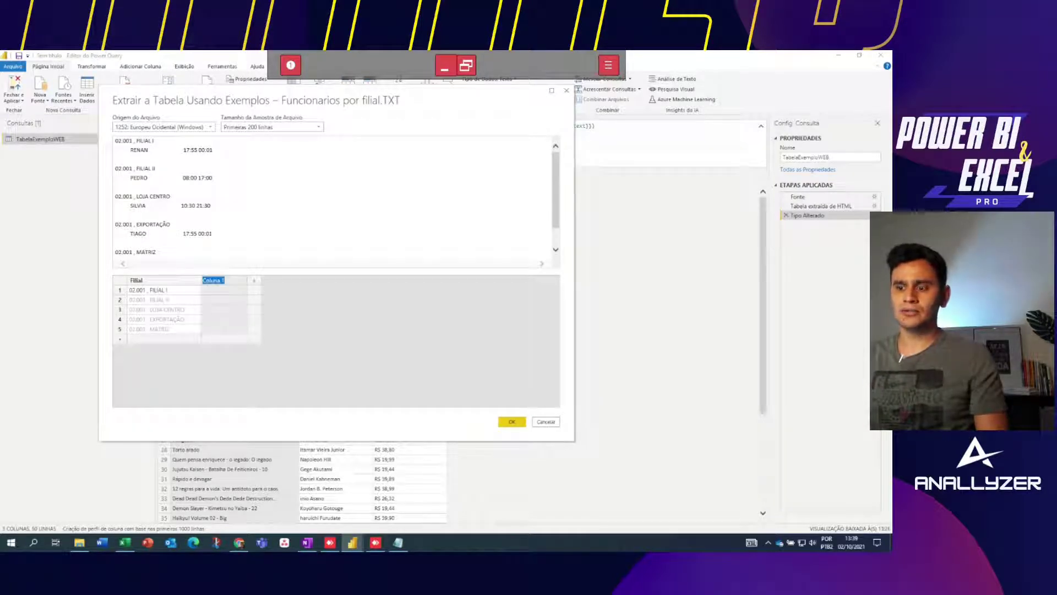
- Name the second column Nome, give the first employee's name as its row 1 example, and review the suggested names
text(c)
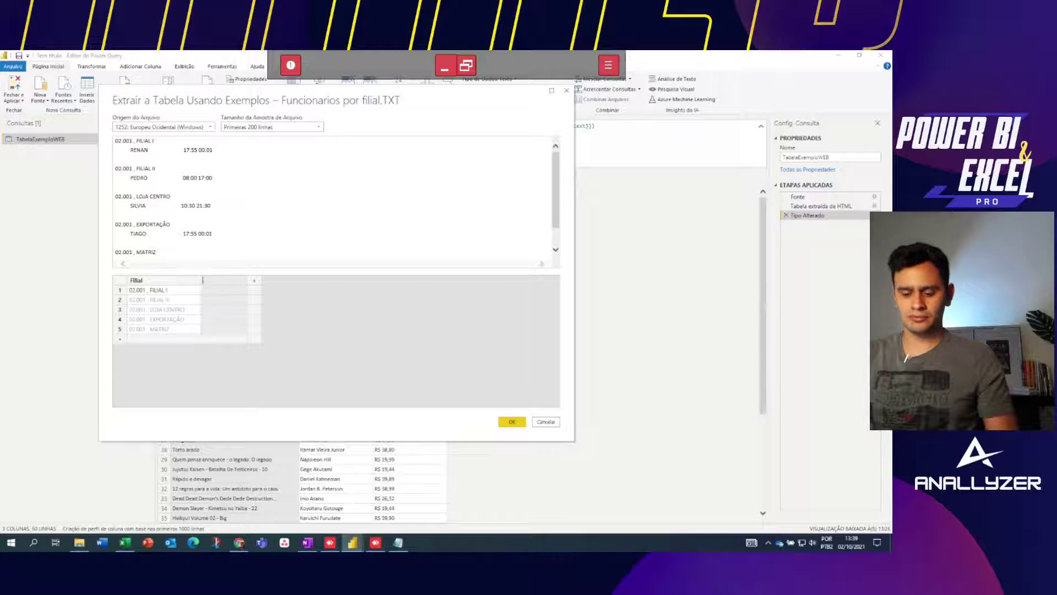
text(Nome)
key(Return)
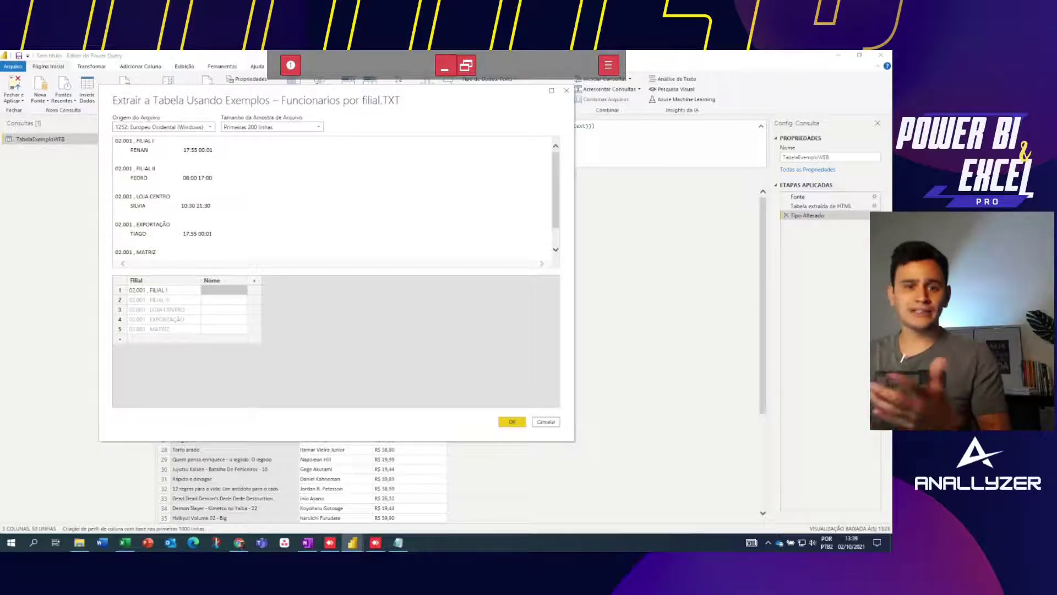
text(RENAN)
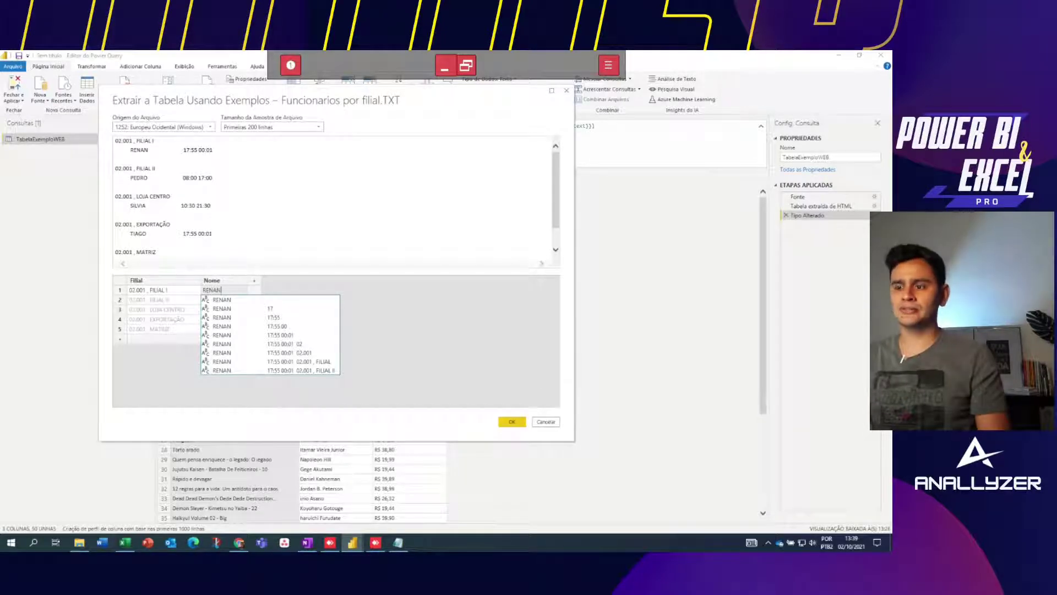
key(Down)
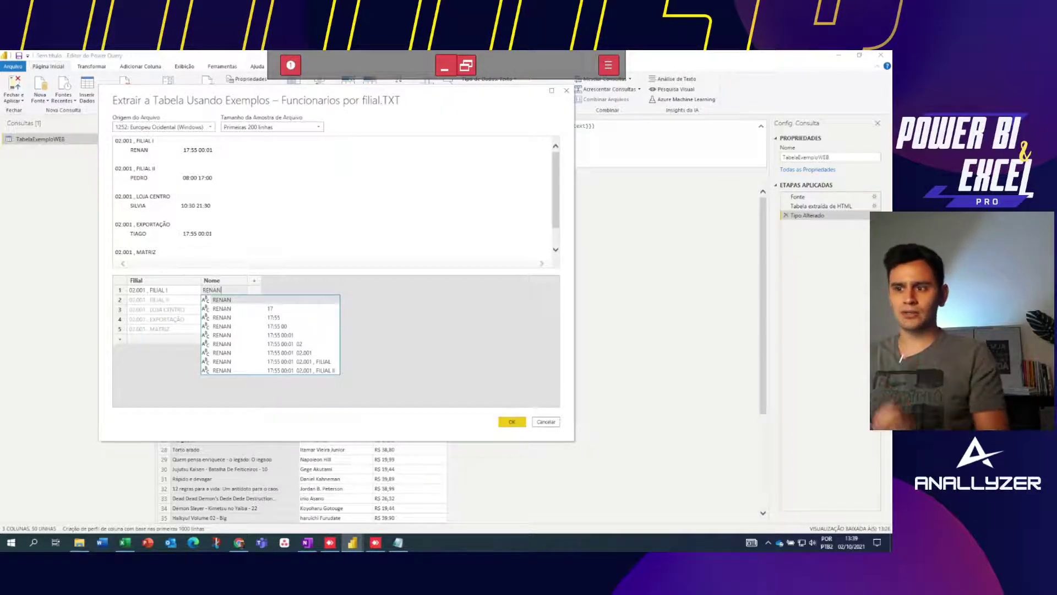
key(Return)
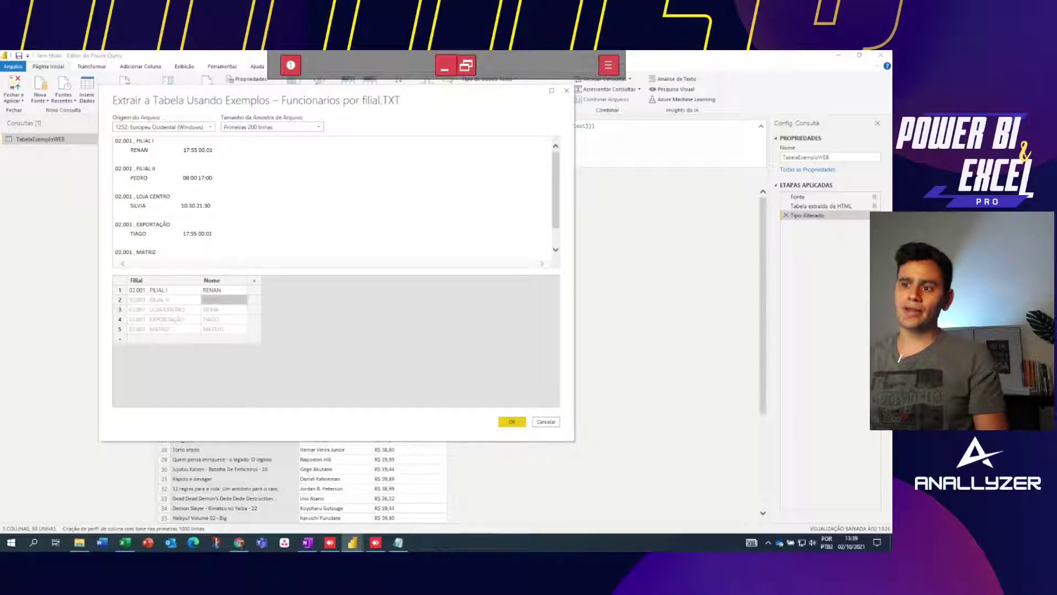
key(Down)
key(Down)
key(Down)
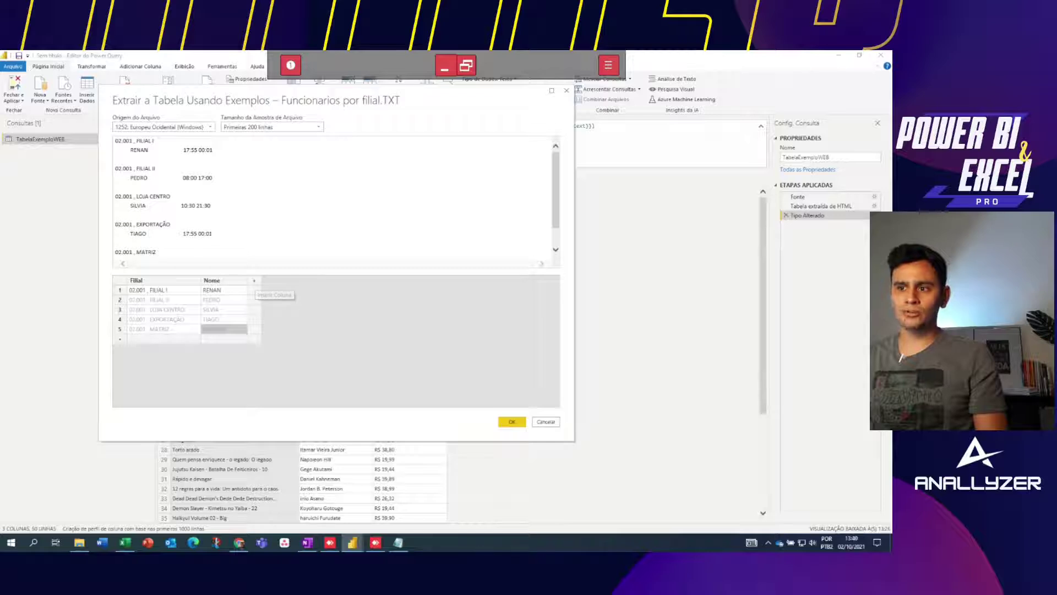
- Add a third column named EntradaTurno with 17:55 as its row 1 example
click(254, 281)
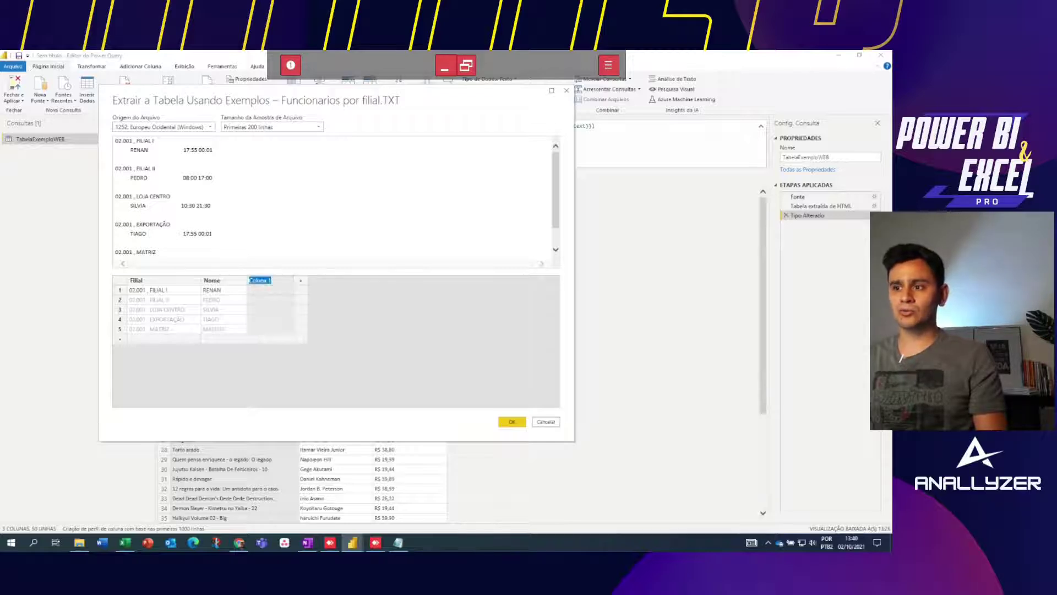
text(Entra)
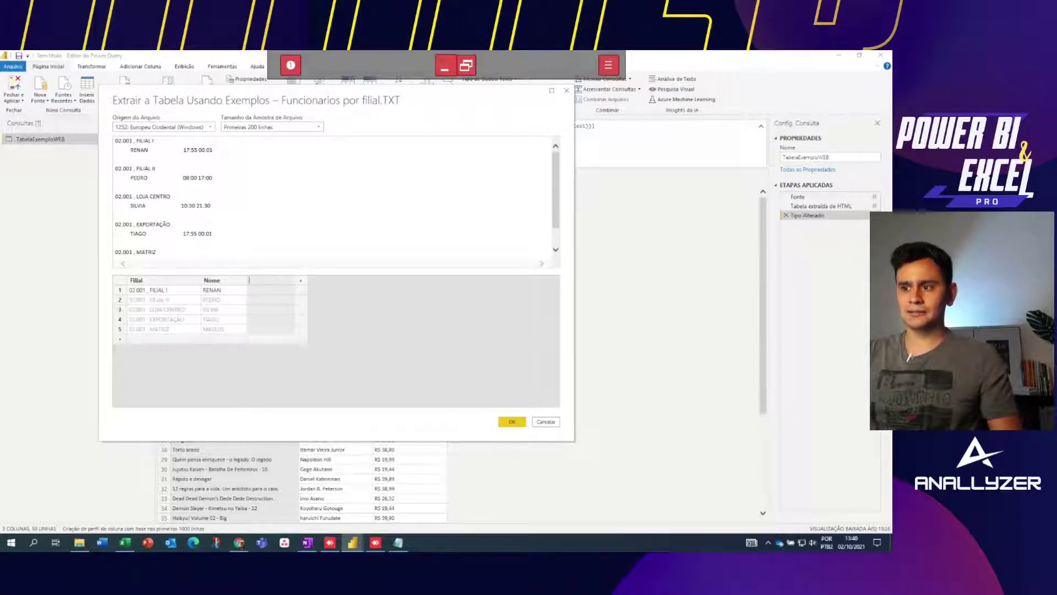
text(daTurno)
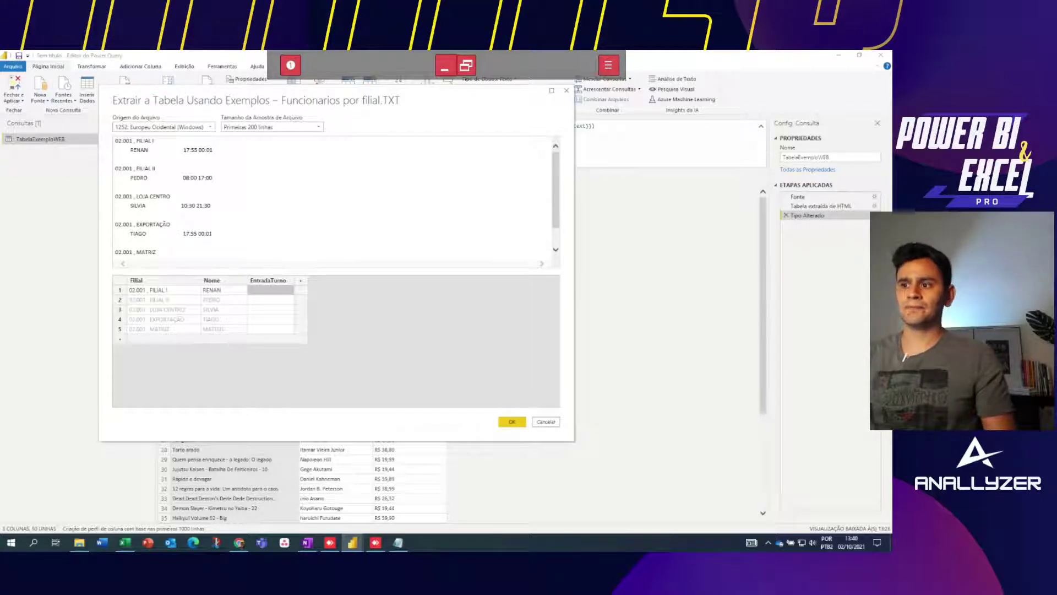
text(17)
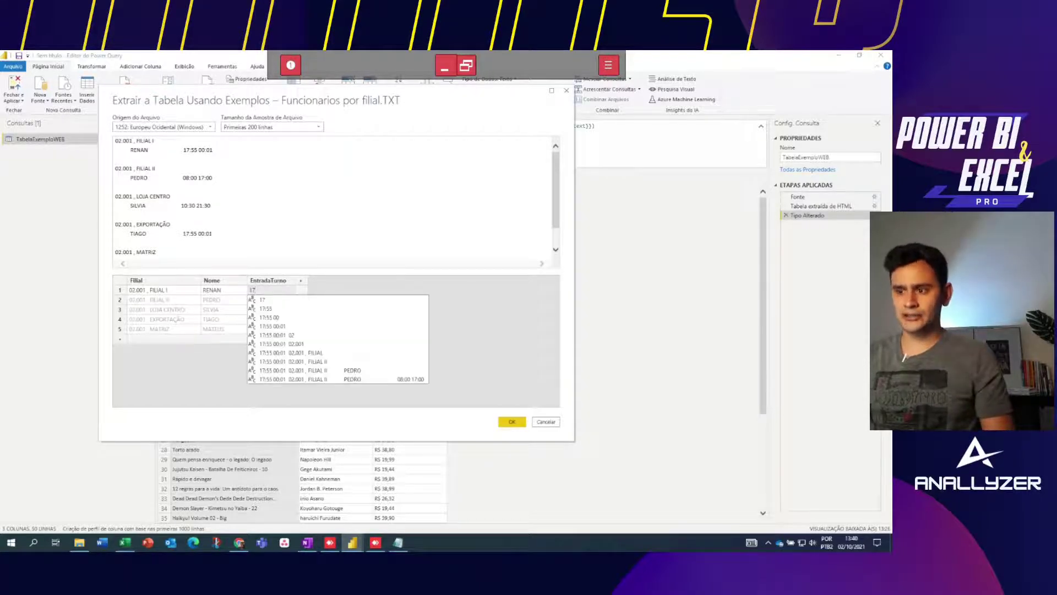
text(:55)
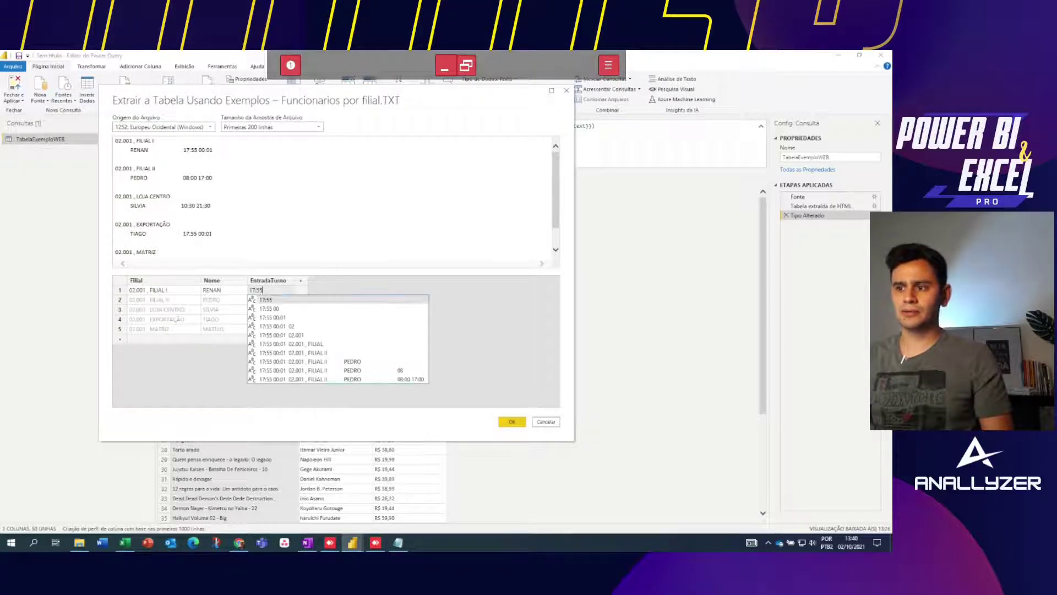
key(Return)
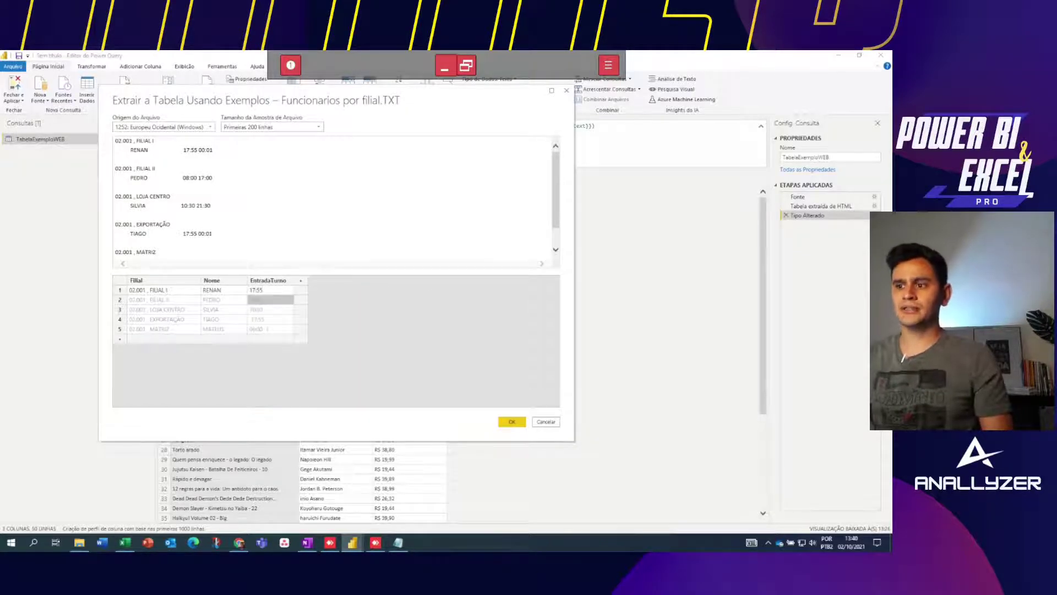
- Correct the EntradaTurno examples by setting row 5 to 06:00 and row 4 to 17:55
click(271, 329)
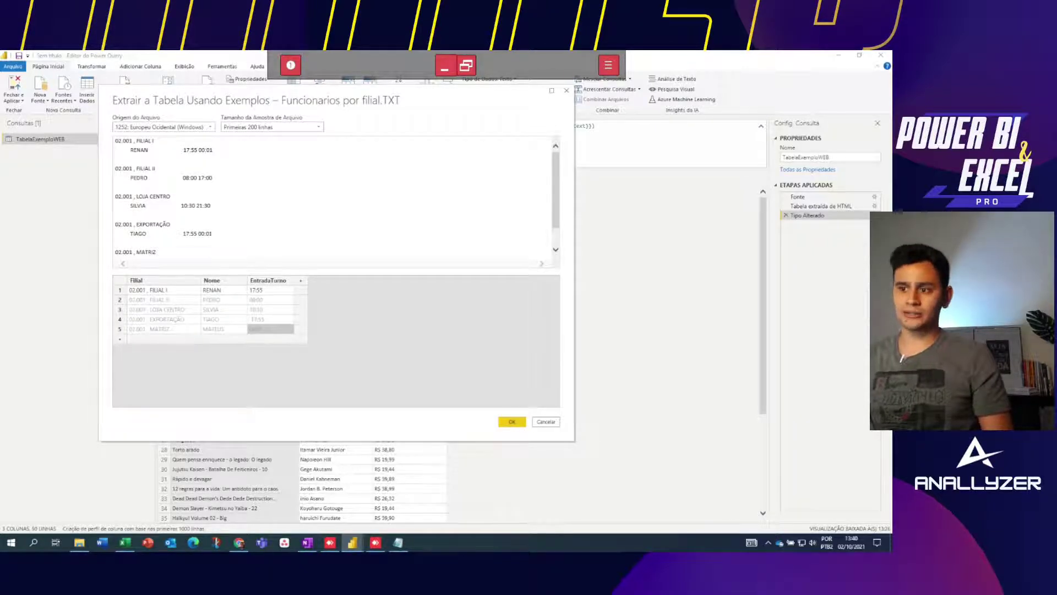
text(06:)
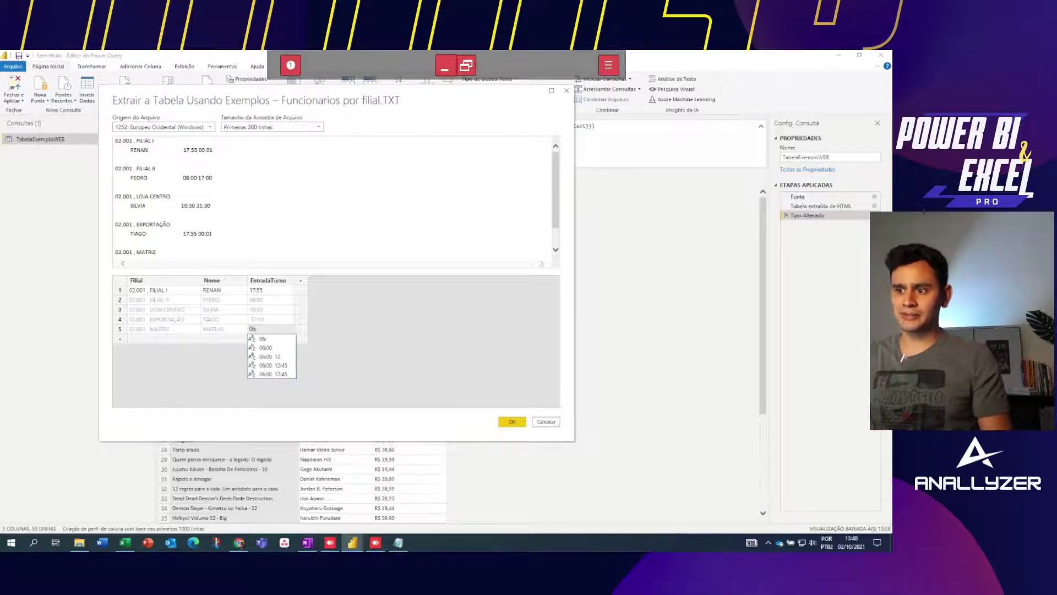
key(Down)
key(Return)
key(Return)
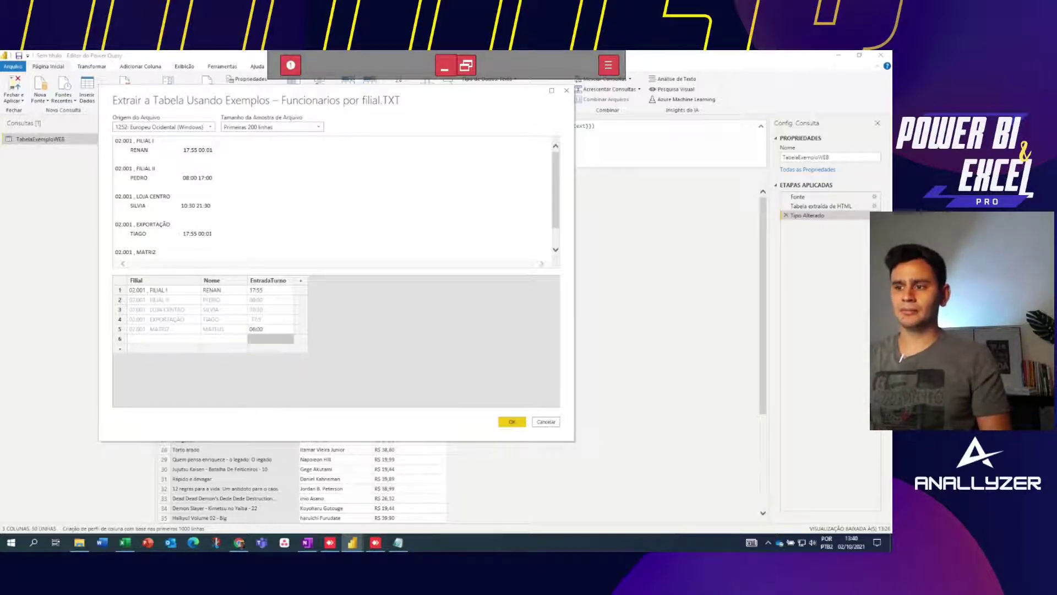
click(271, 320)
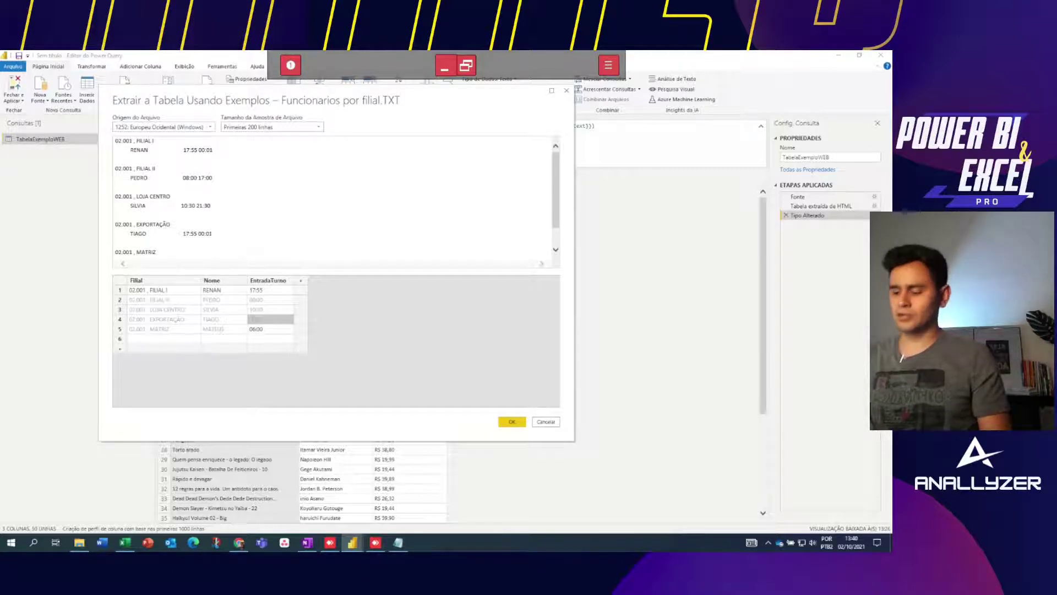
text(17:)
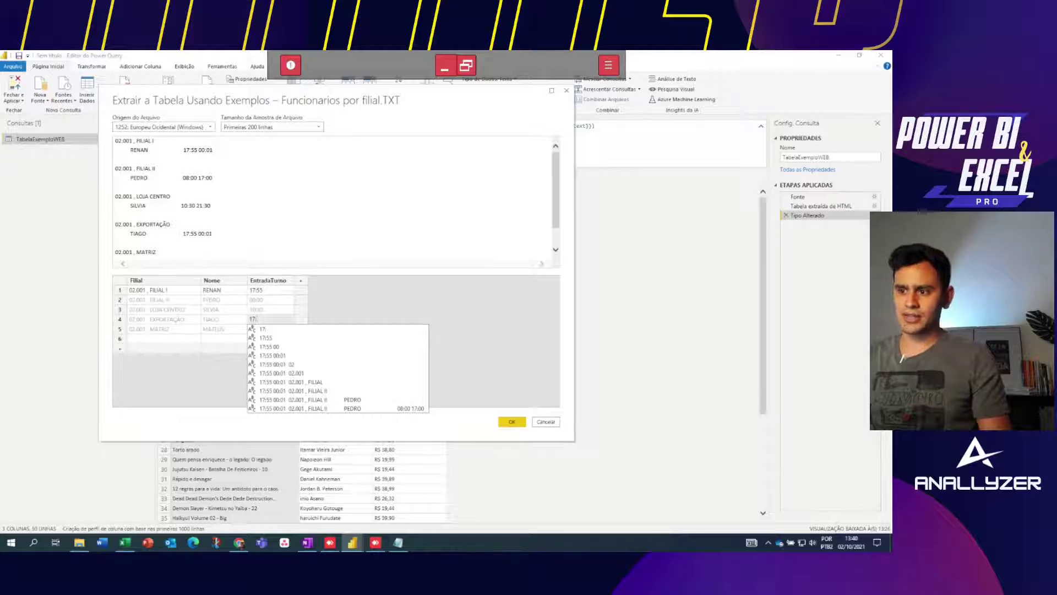
text(55)
key(Return)
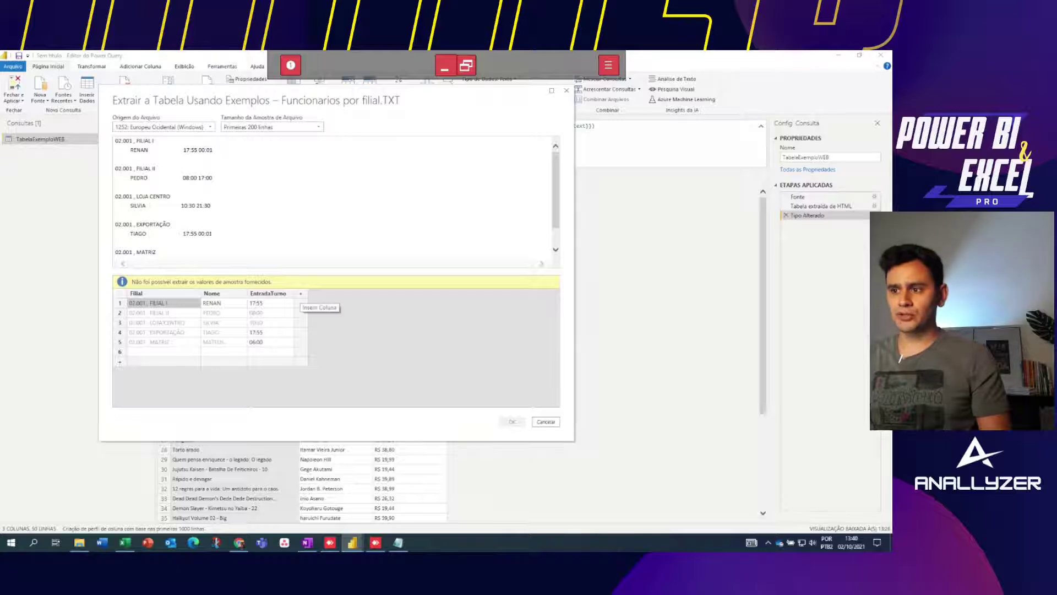
- Add a fourth column named SaídaTurno with 00:01 as its row 1 example
click(301, 293)
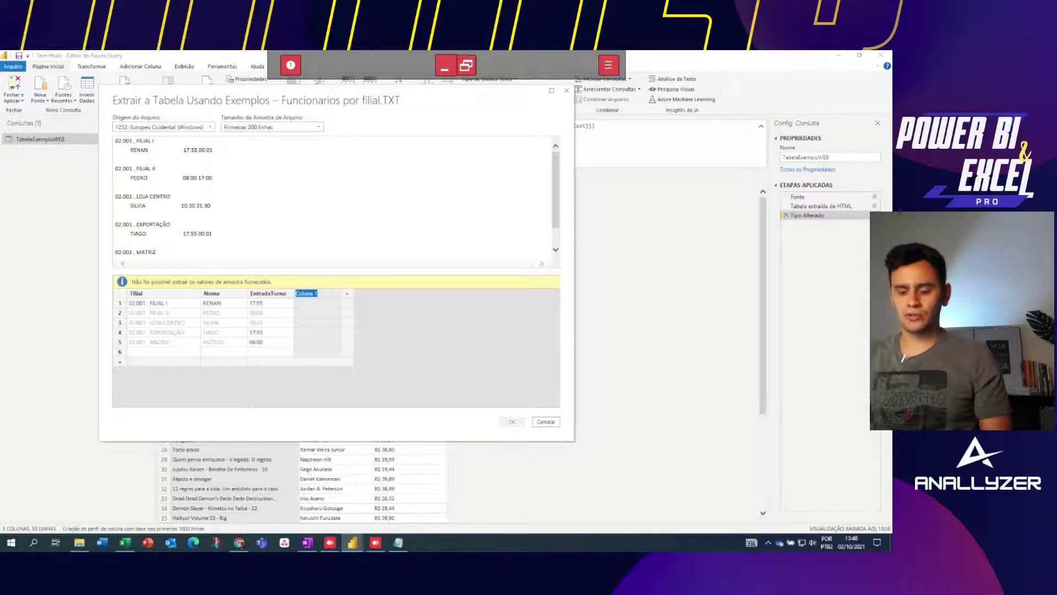
text(Saída)
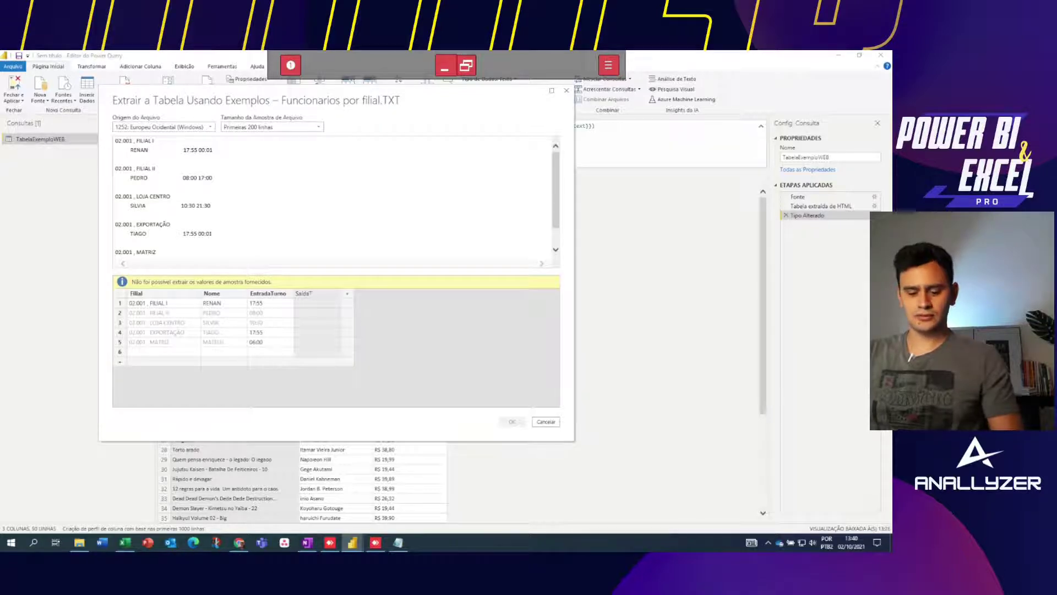
text(Turno)
key(Return)
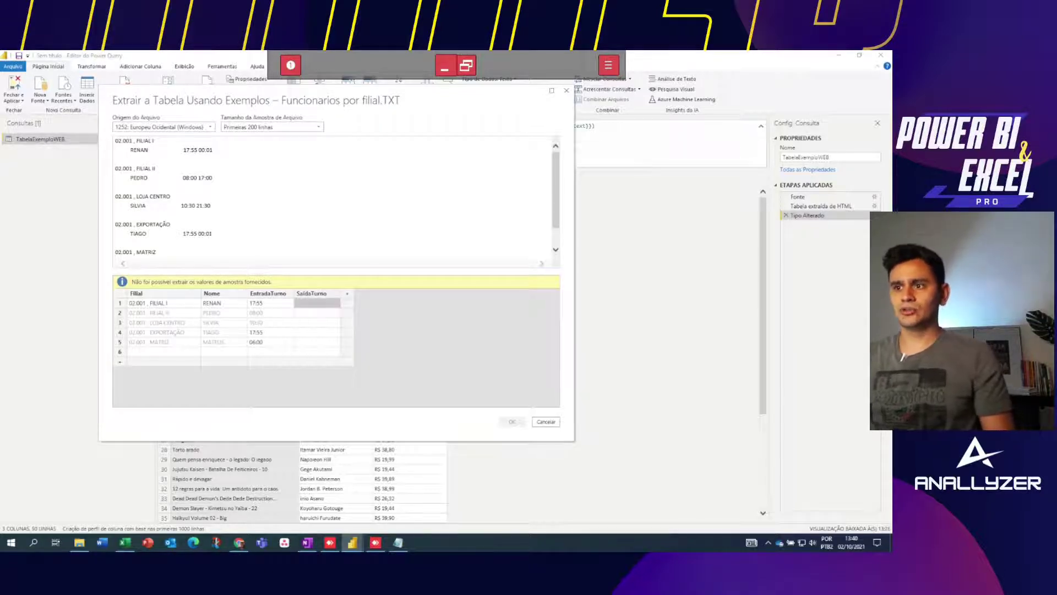
text(00)
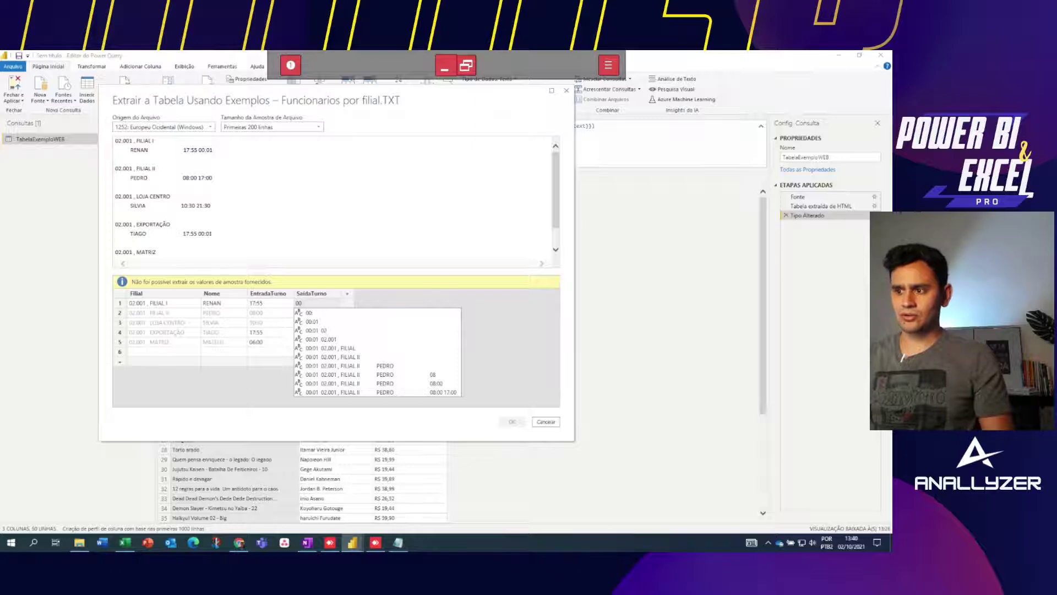
text(:)
key(Return)
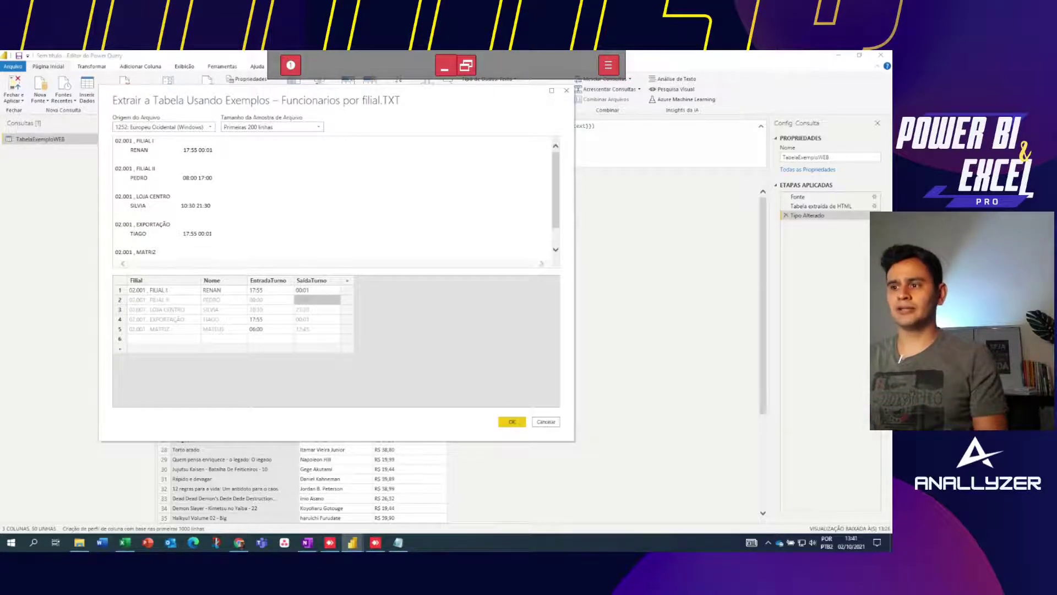
- Check the suggested SaídaTurno values against the sample text and confirm the extraction to create the query
scroll(334, 198, down, 1)
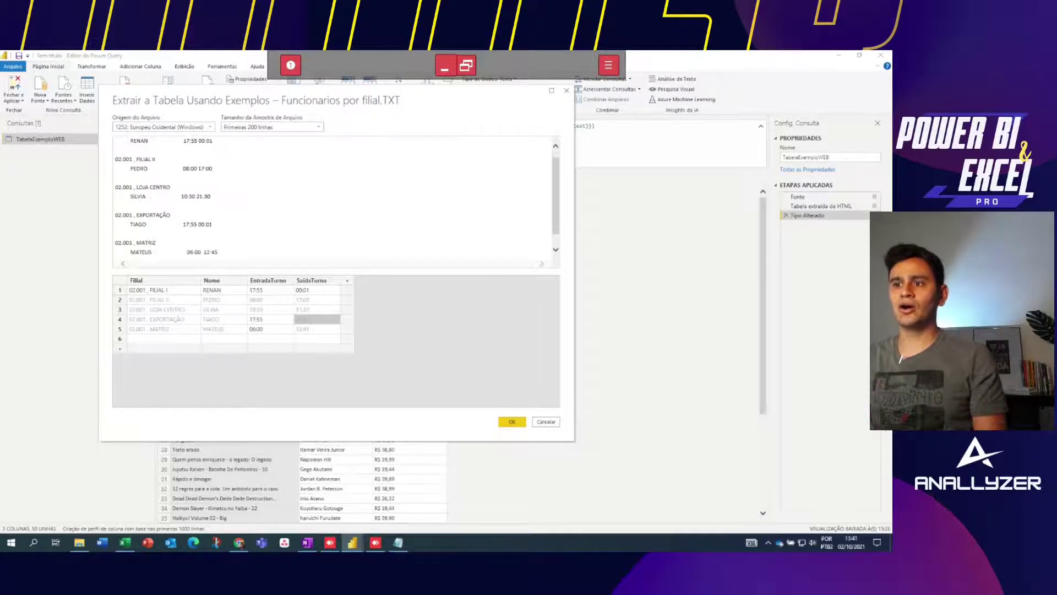
scroll(333, 198, down, 1)
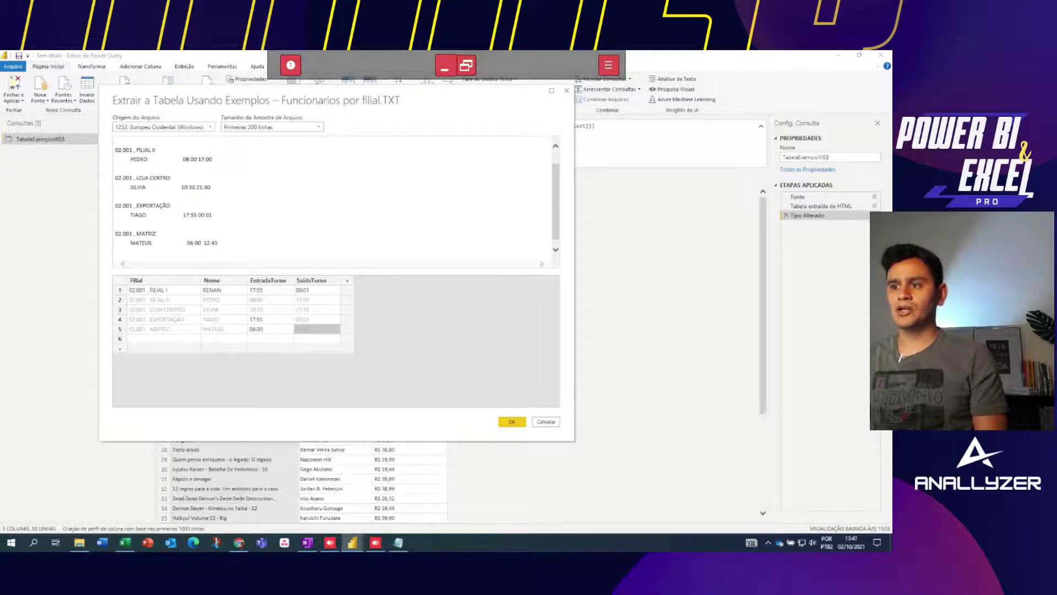
drag(210, 243, 203, 243)
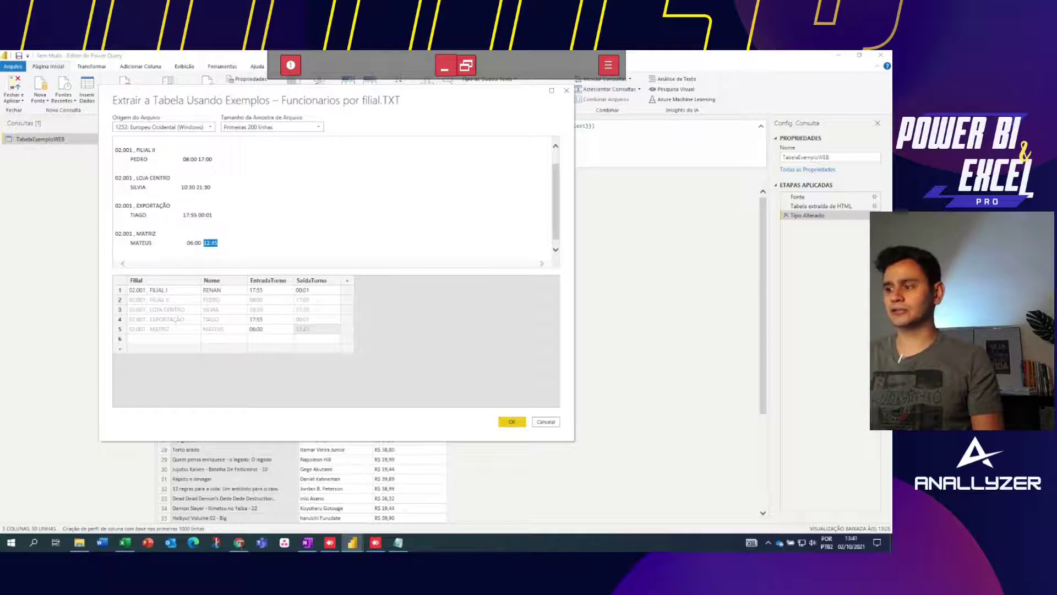
click(512, 422)
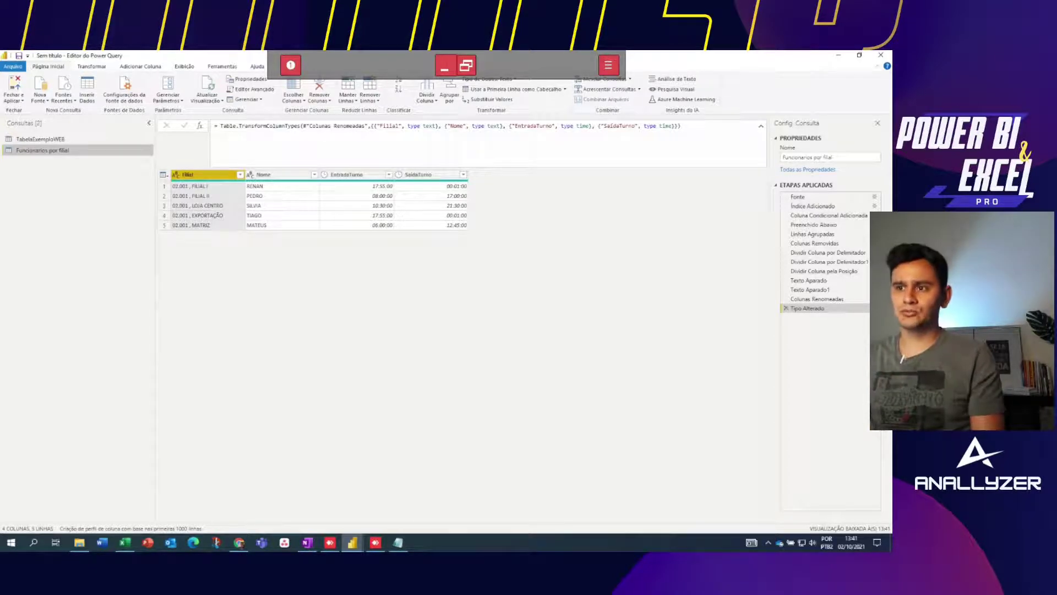
- Review the Nome, EntradaTurno and SaídaTurno columns and the list of applied steps in the extracted query
click(270, 174)
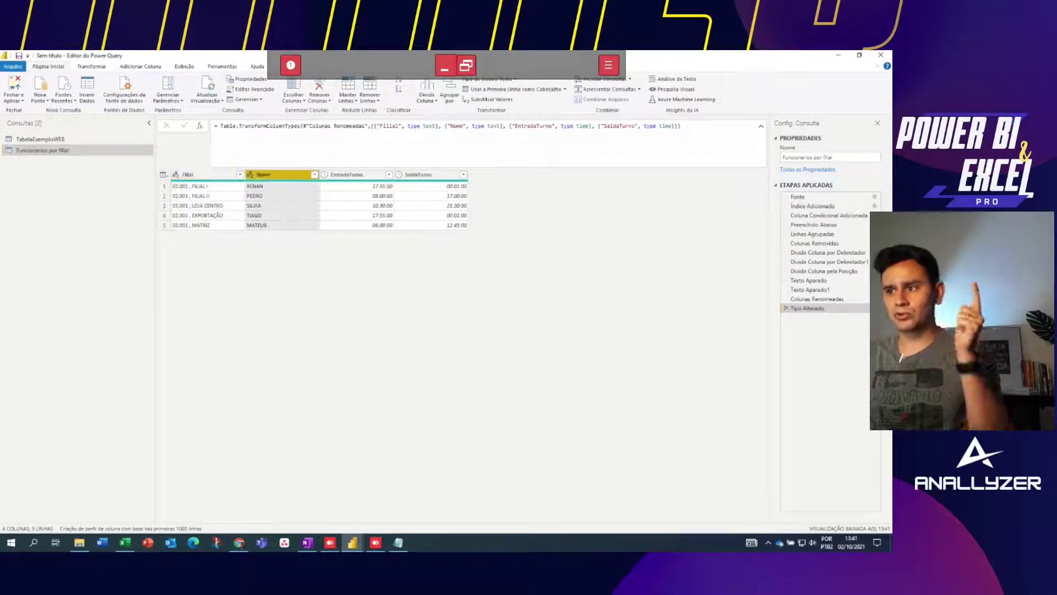
click(347, 174)
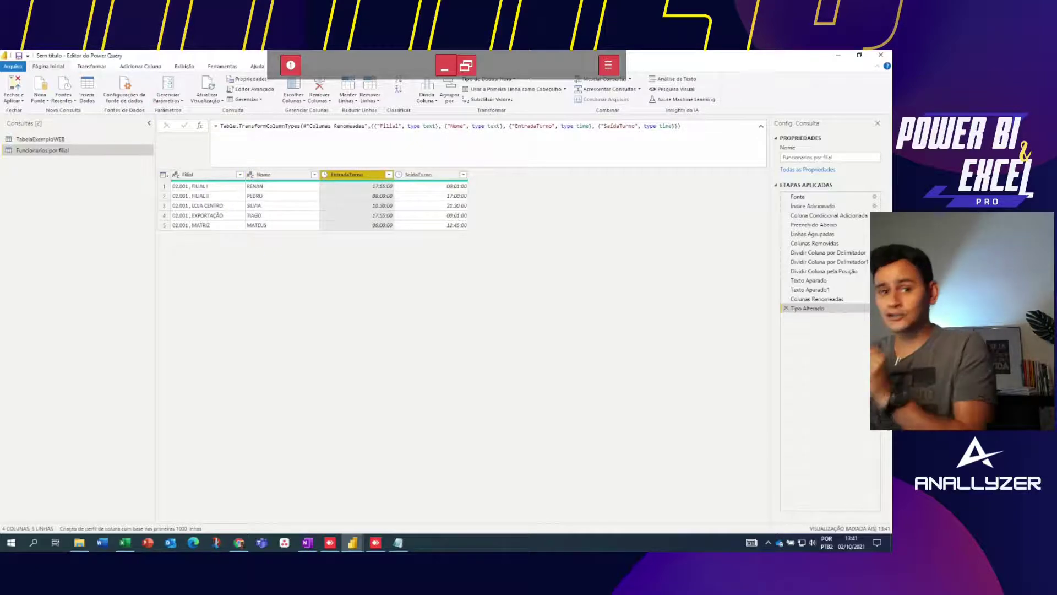
click(419, 174)
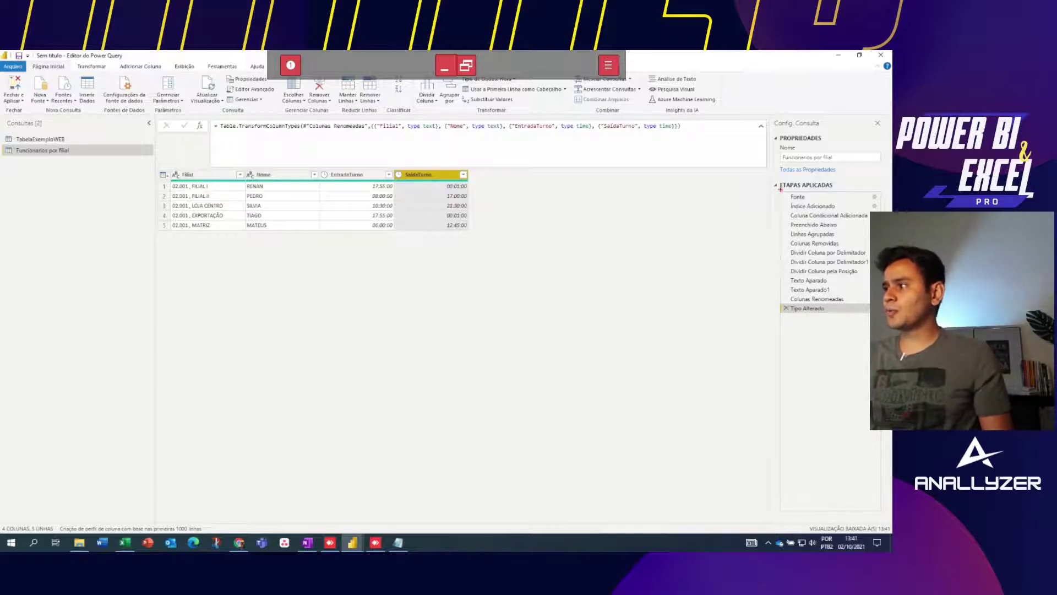
mouse_move(780, 189)
mouse_down()
mouse_move(842, 295)
mouse_move(814, 179)
mouse_move(810, 322)
mouse_up()
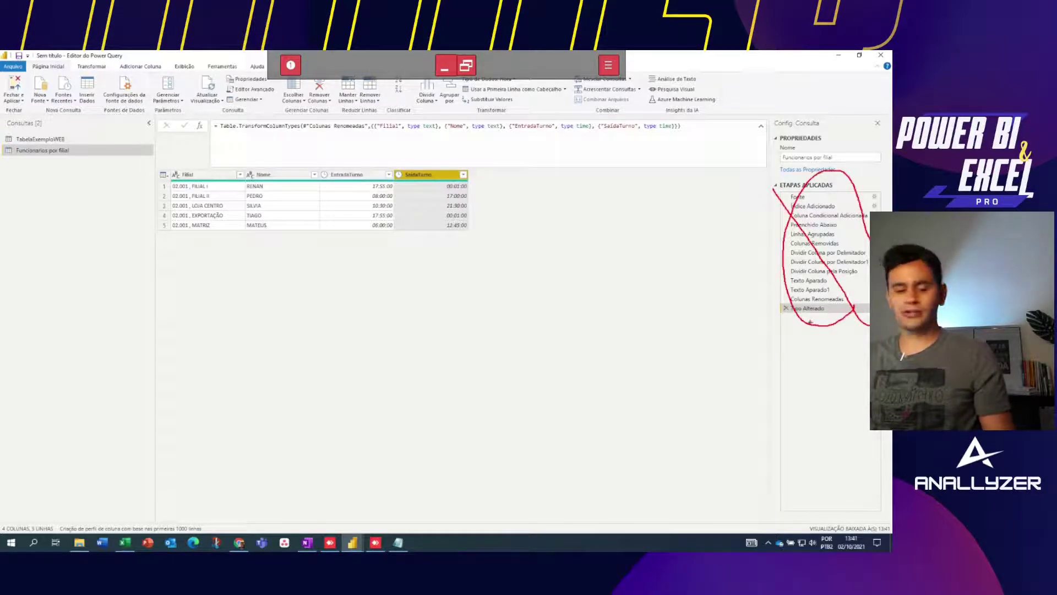
key(e)
drag(883, 319, 774, 185)
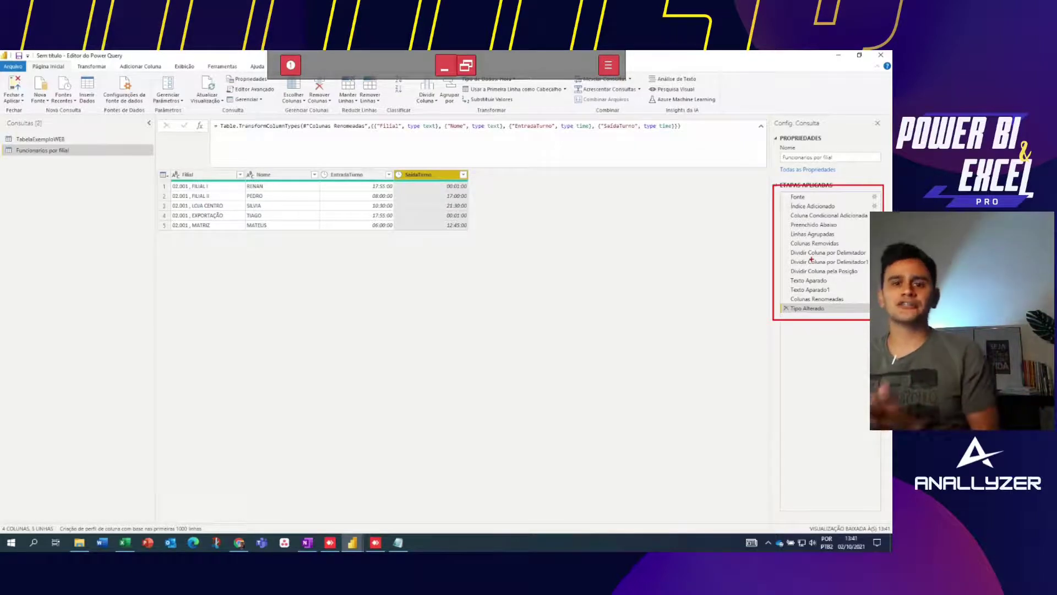
key(Escape)
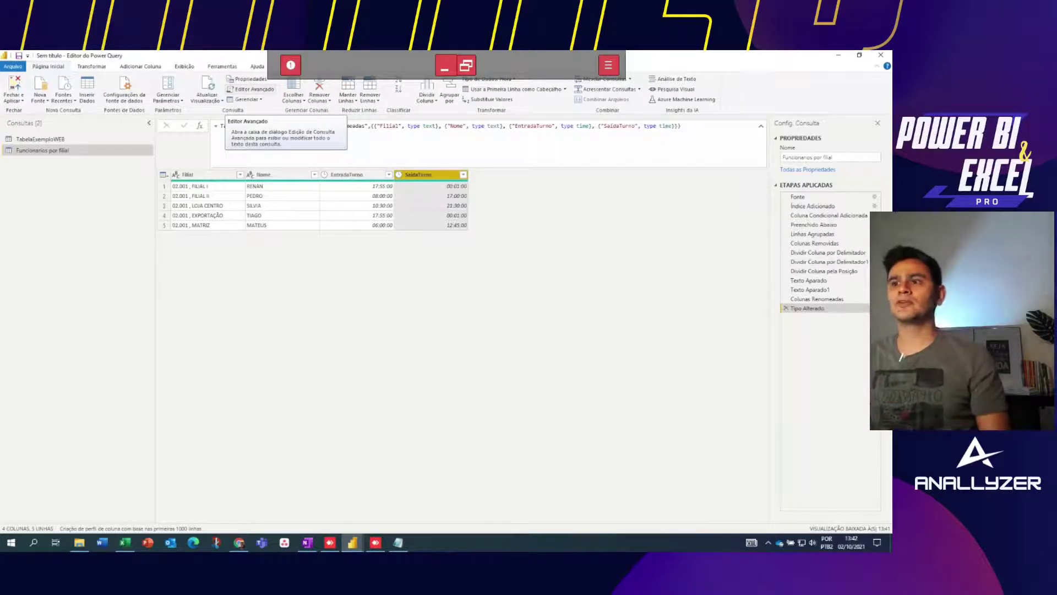
- Examine the full M code of the Funcionarios por filial query in an enlarged Advanced Editor, and close it without changes
click(251, 89)
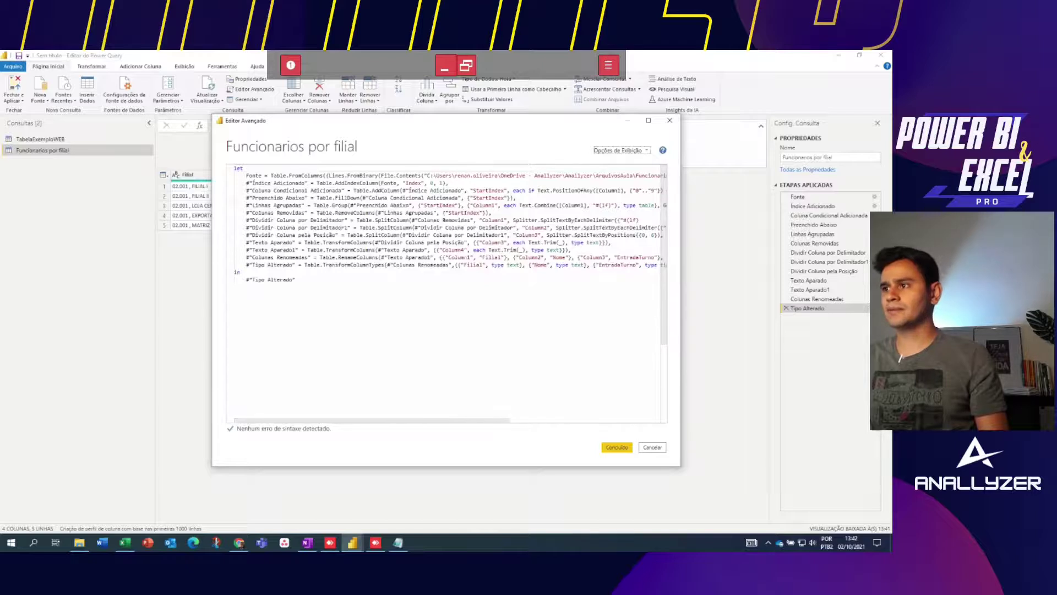
drag(331, 120, 154, 102)
drag(505, 275, 811, 275)
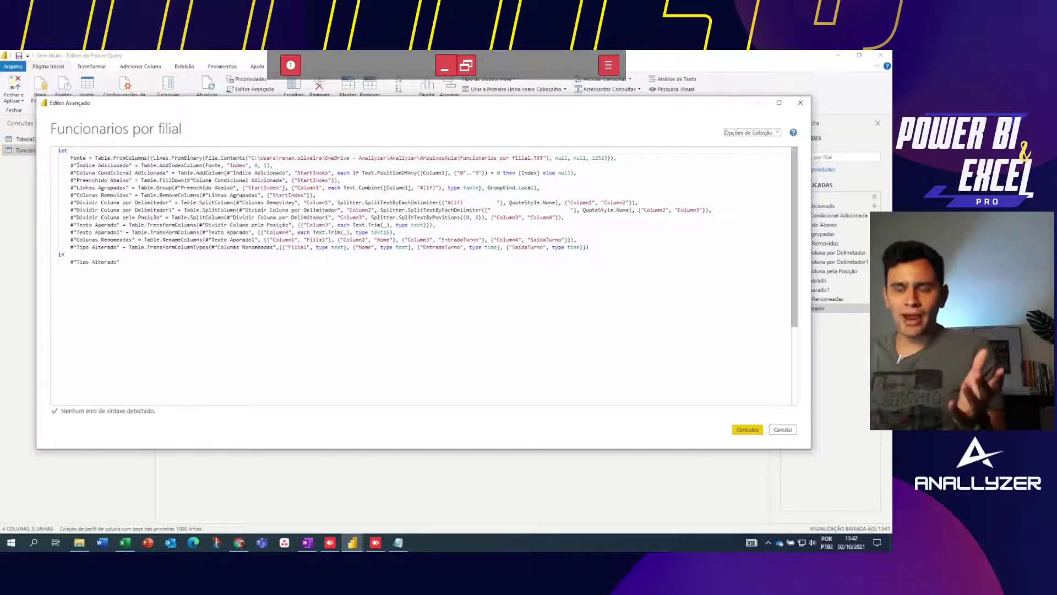
click(800, 103)
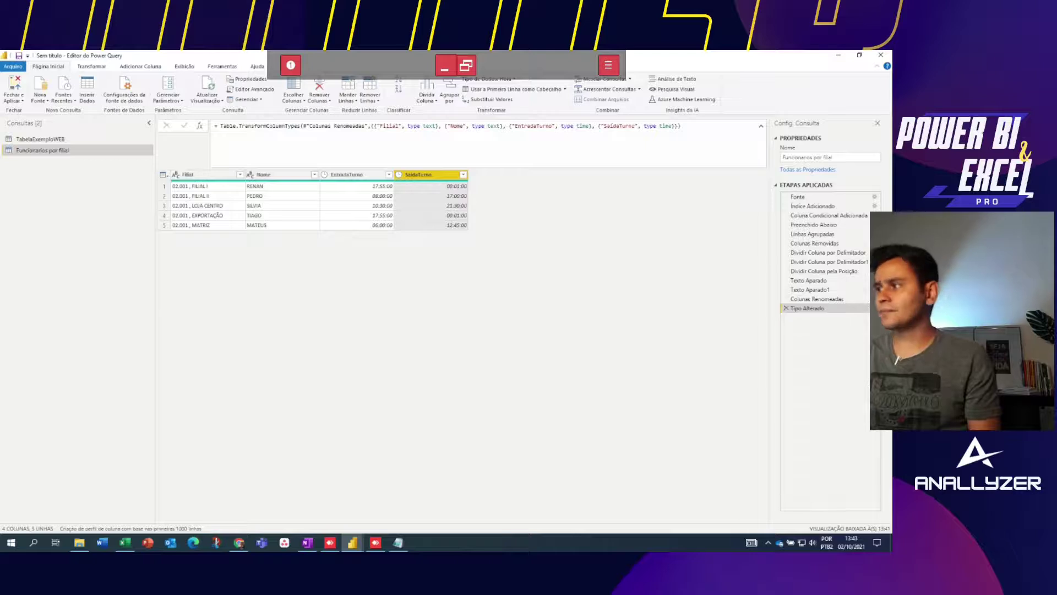
- Examine the Text.Combine function in the formula of the Linhas Agrupadas step
click(829, 235)
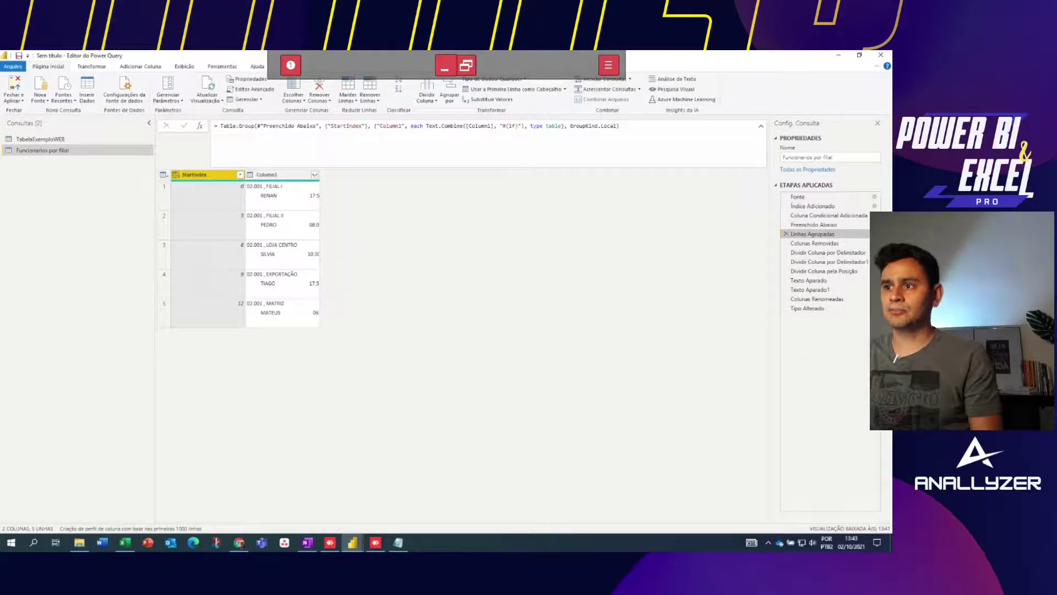
drag(427, 126, 463, 126)
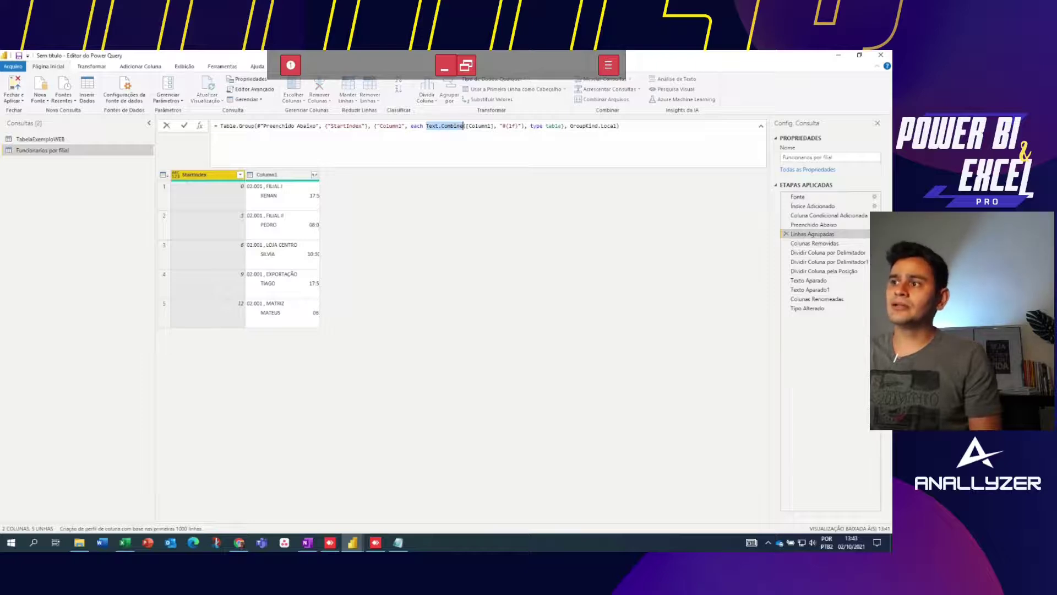